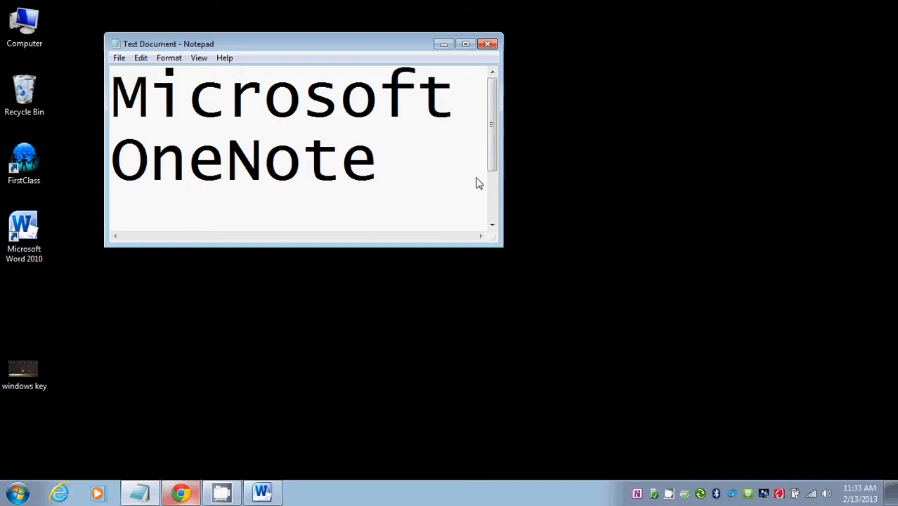
- Open the Documents library and look through its folders, including the contents of the IBM folder
left_click(17, 493)
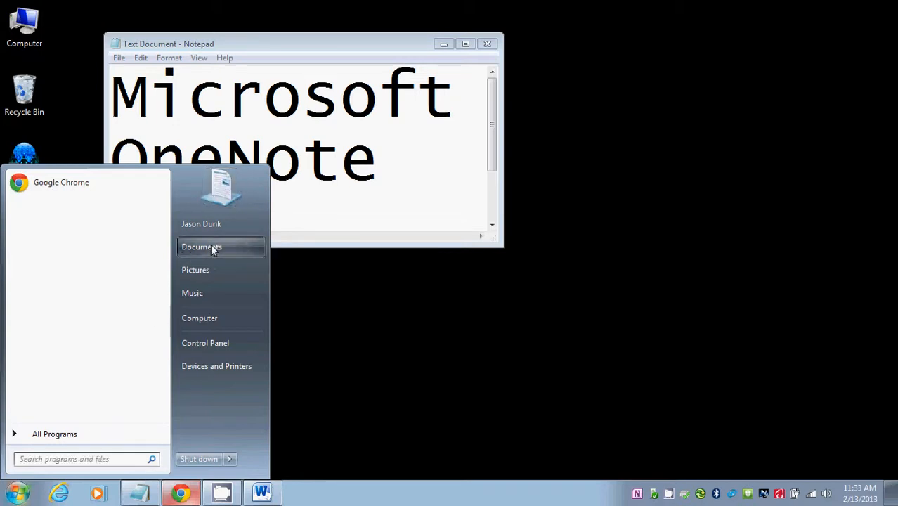
left_click(240, 246)
left_click_drag(558, 55, 483, 28)
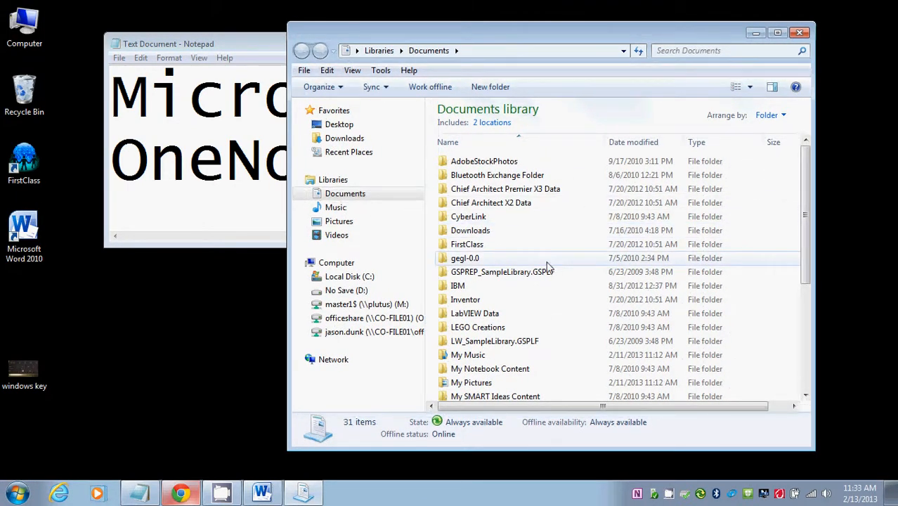
scroll(547, 266, "down", 2)
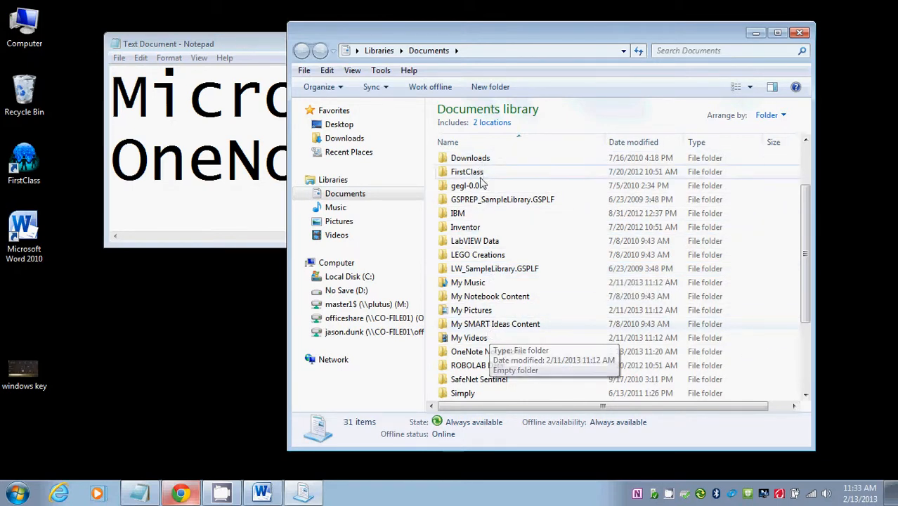
left_click(458, 215)
double_click(458, 215)
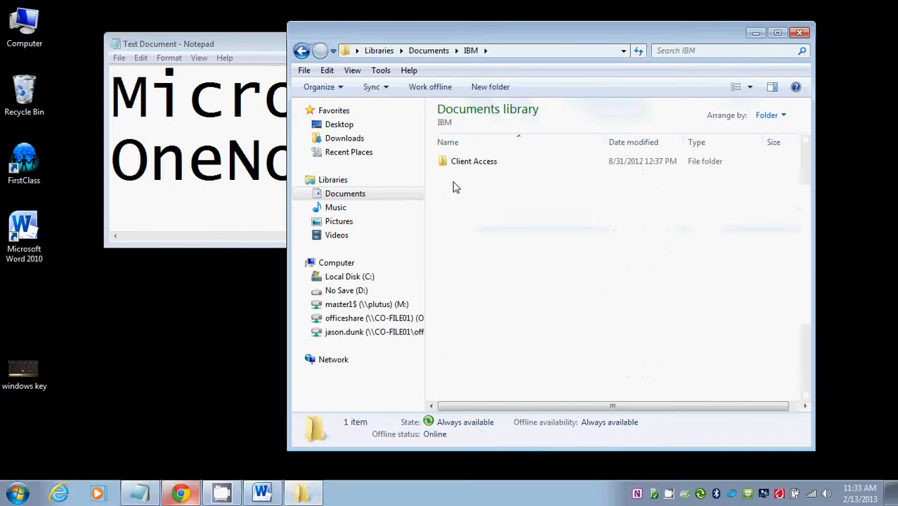
left_click(303, 54)
scroll(502, 296, "down", 4)
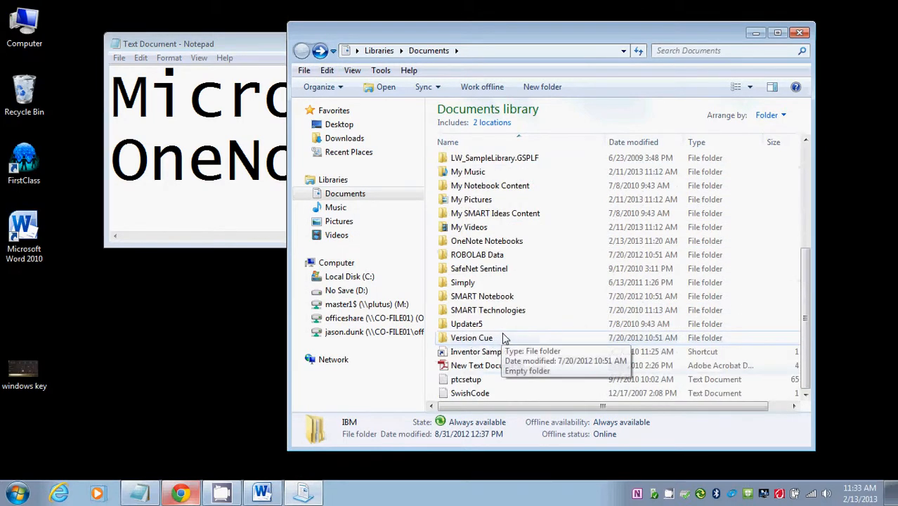
scroll(531, 381, "up", 4)
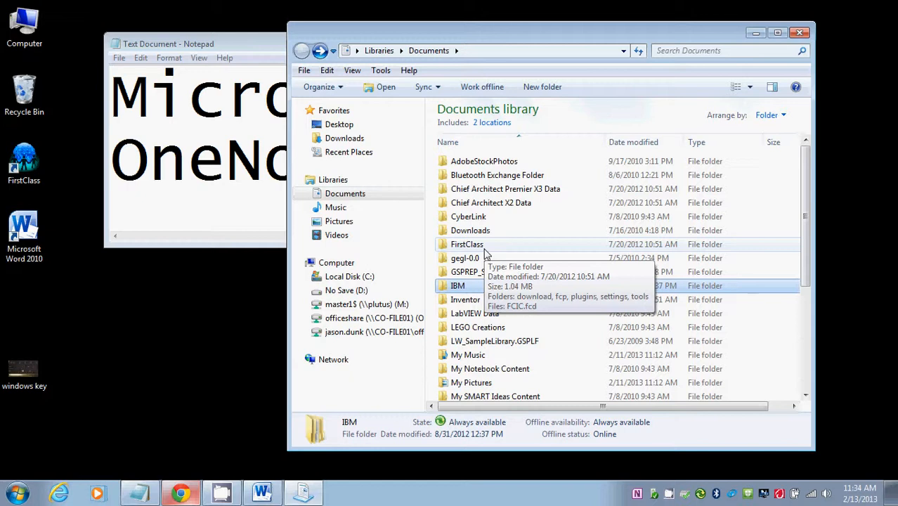
- Minimize the Notepad note and close the Documents library window to clear the desktop
left_click(224, 46)
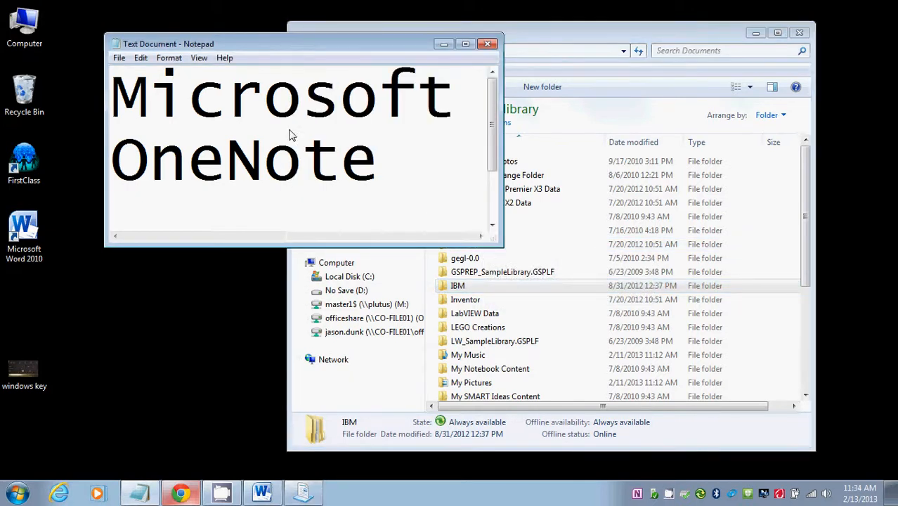
double_click(398, 166)
left_click(407, 169)
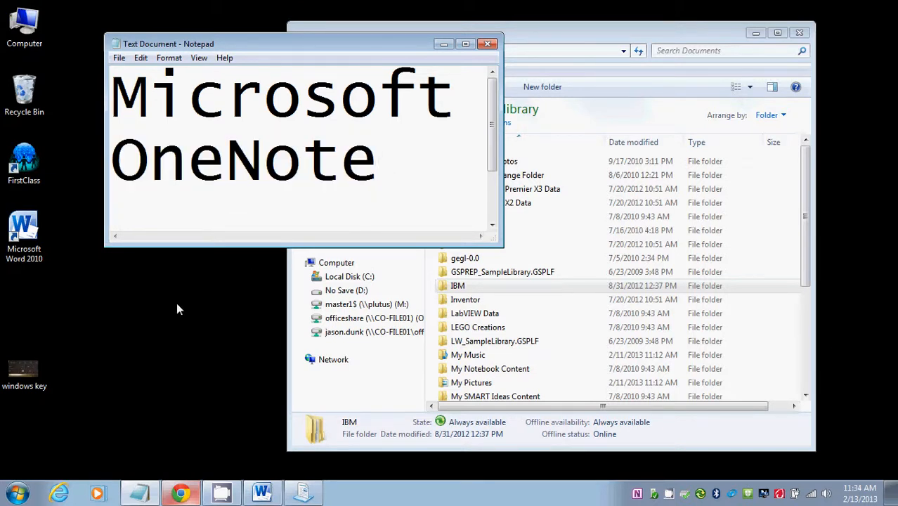
left_click(442, 45)
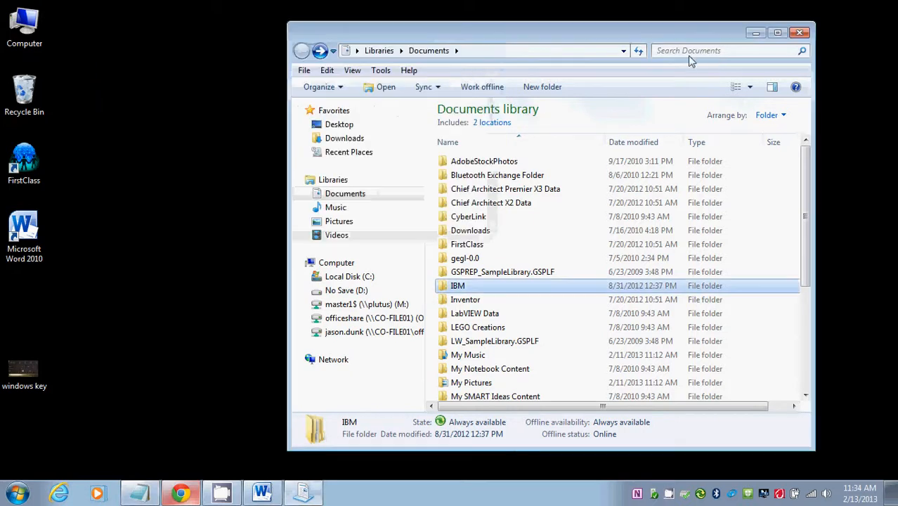
left_click(799, 32)
- Launch Microsoft OneNote 2010 from the installed Microsoft Office programs and position its window on the desktop
left_click(17, 495)
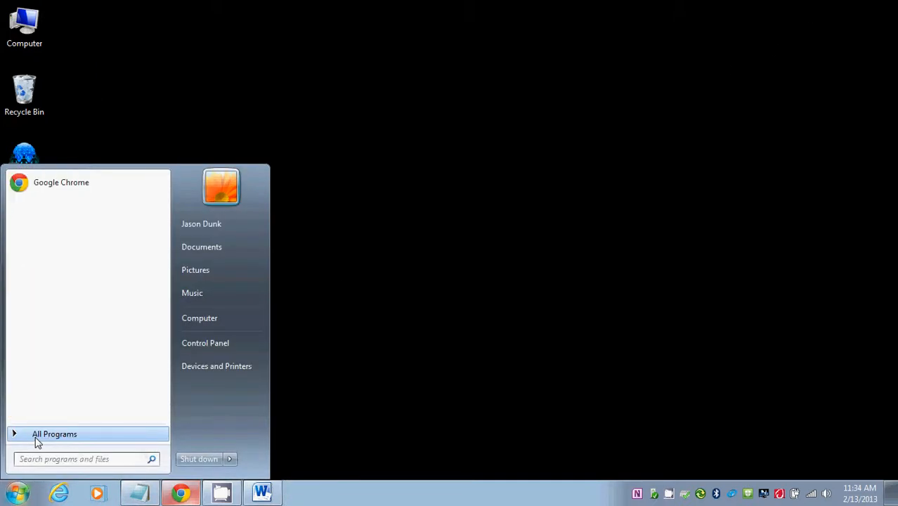
left_click(38, 437)
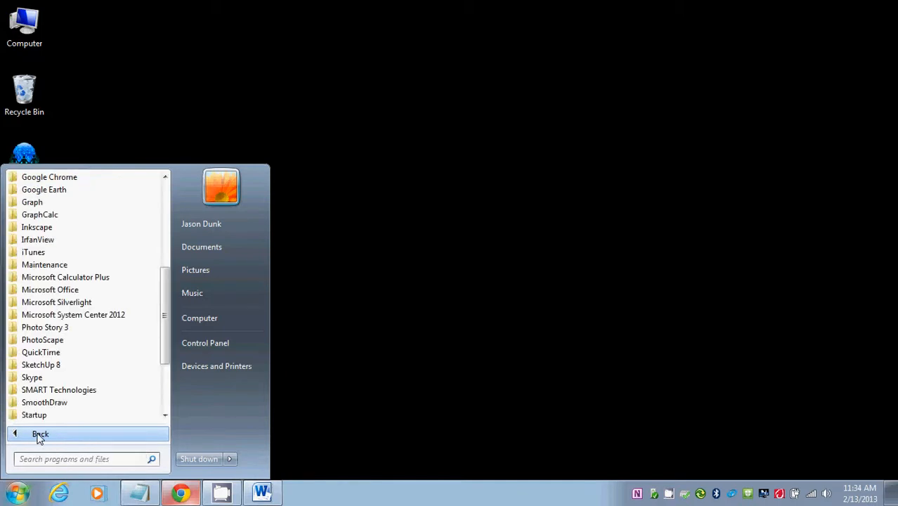
left_click(76, 291)
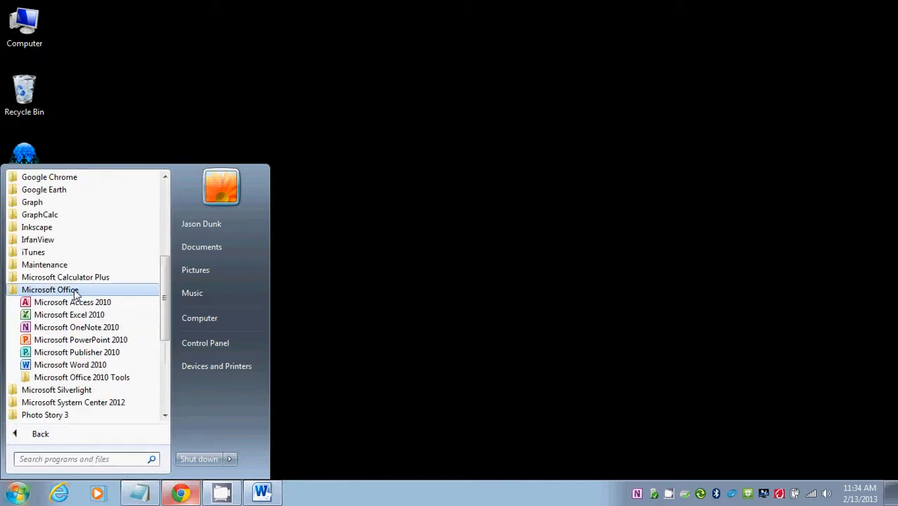
left_click(76, 328)
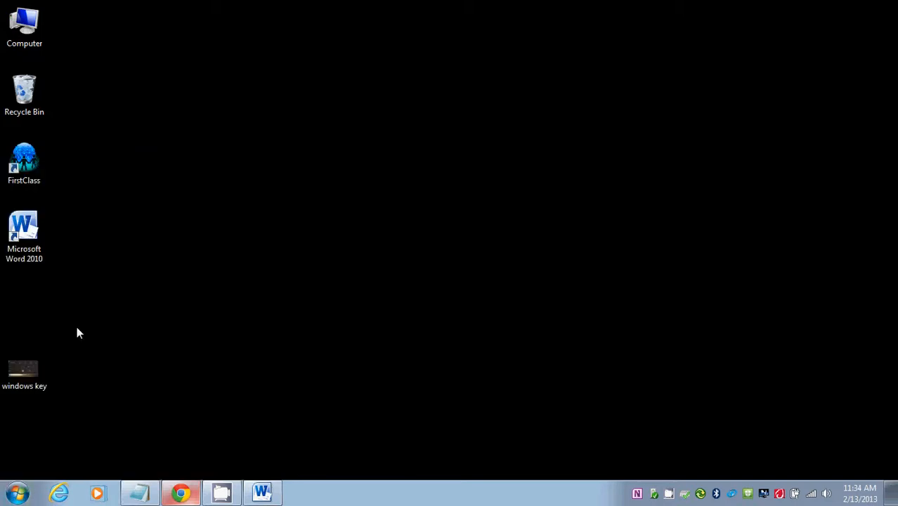
left_click_drag(445, 28, 490, 29)
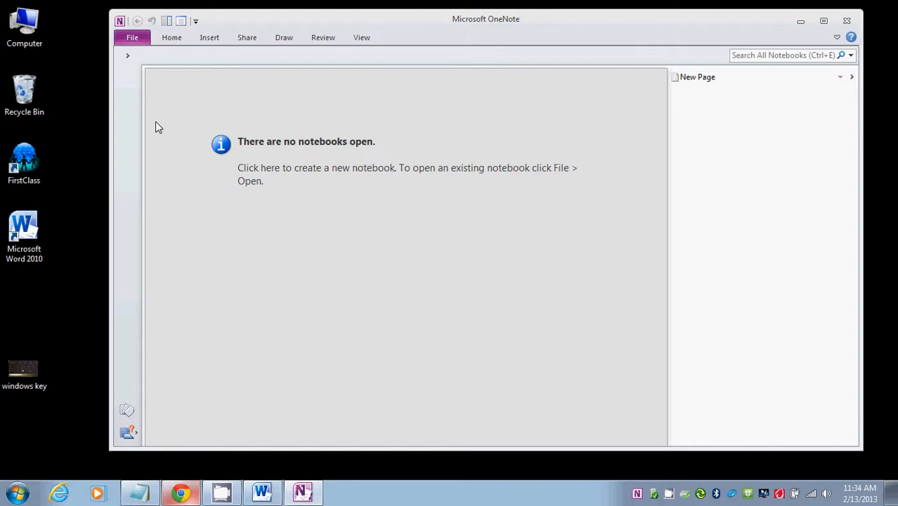
- Start a new notebook stored on My Computer and highlight its full storage location path for review
left_click(131, 41)
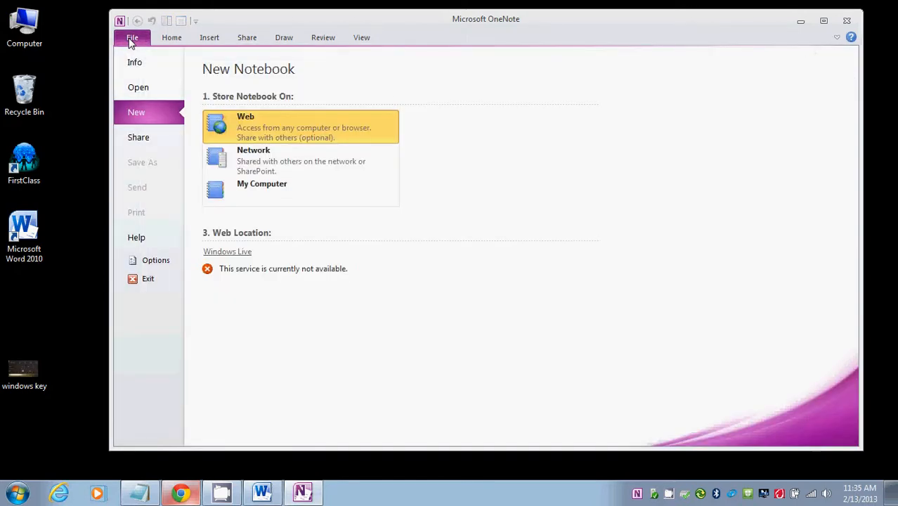
left_click(132, 40)
left_click(132, 41)
left_click(263, 187)
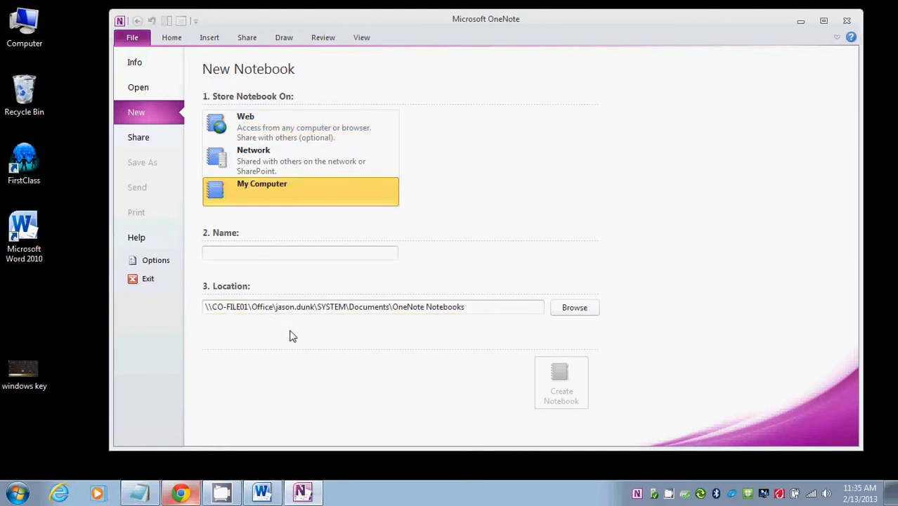
left_click_drag(216, 310, 473, 310)
left_click(474, 307)
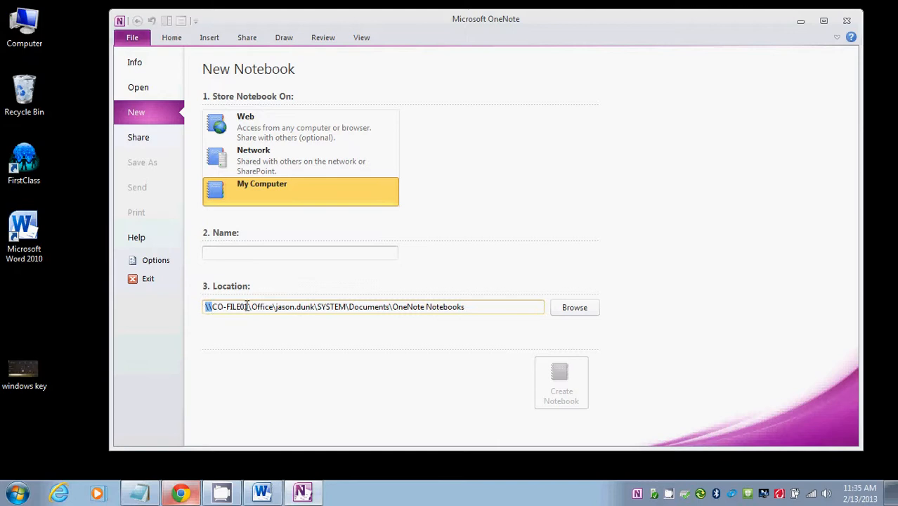
left_click_drag(464, 307, 213, 302)
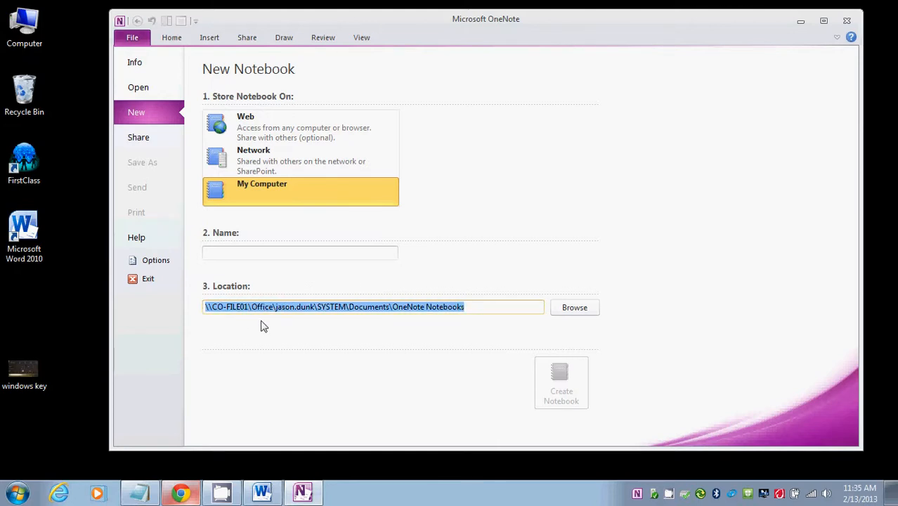
- Name the new notebook School and create it in the default OneNote Notebooks location
left_click(269, 254)
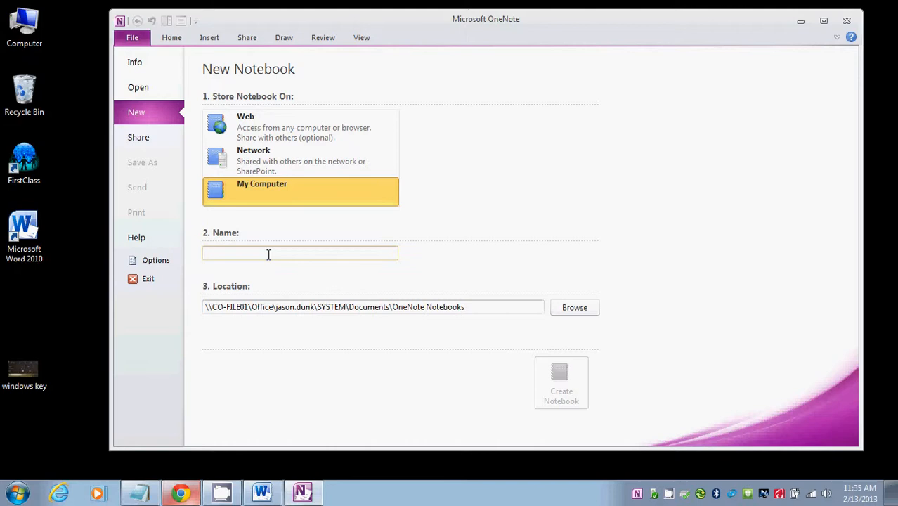
type("School")
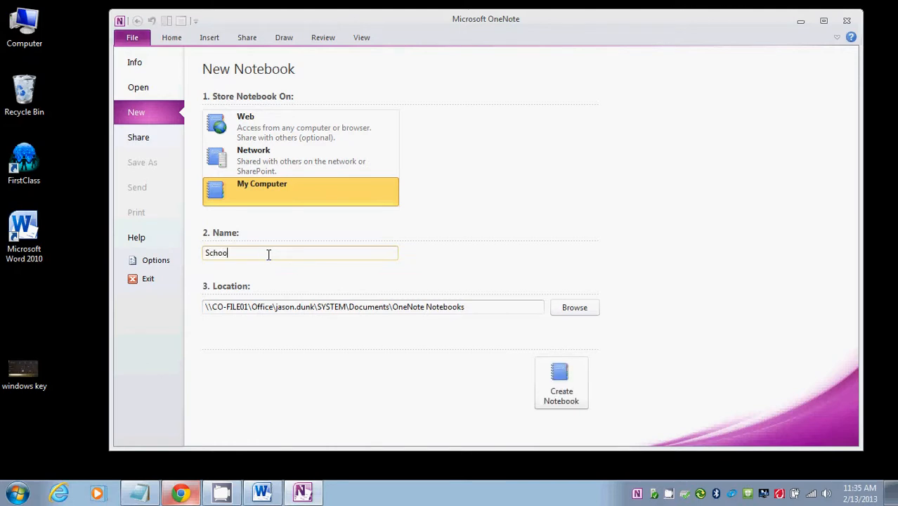
left_click(562, 375)
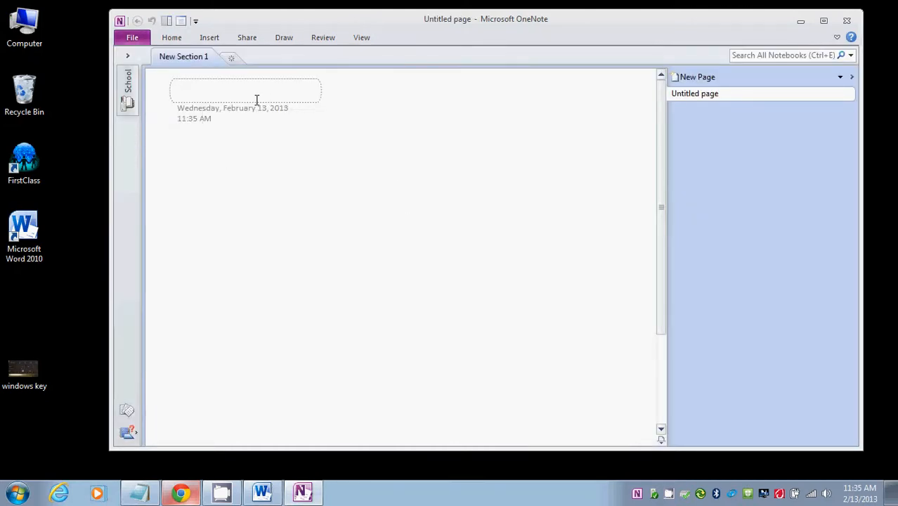
- Create a second notebook named Home on My Computer in the default OneNote Notebooks location
left_click(132, 37)
left_click(140, 117)
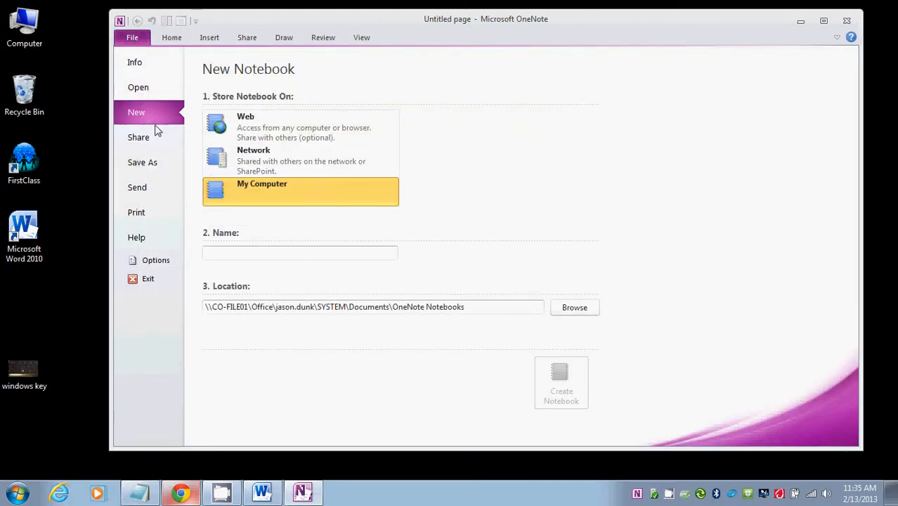
left_click(260, 252)
type("Home")
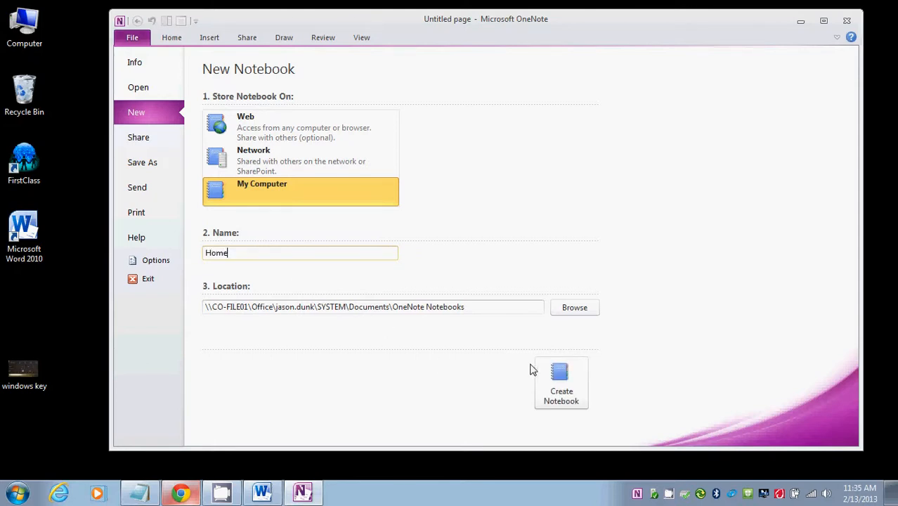
left_click(577, 391)
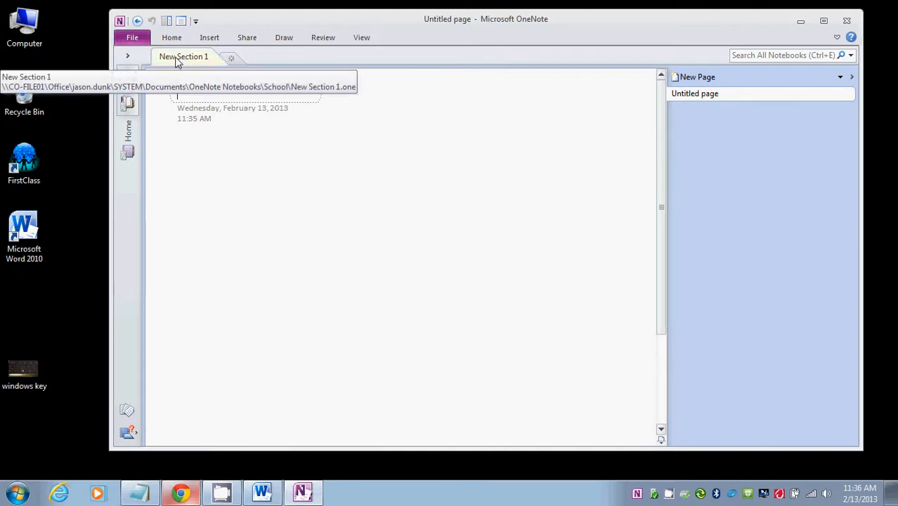
- Add three more sections to the School notebook, keeping their default names
left_click(231, 57)
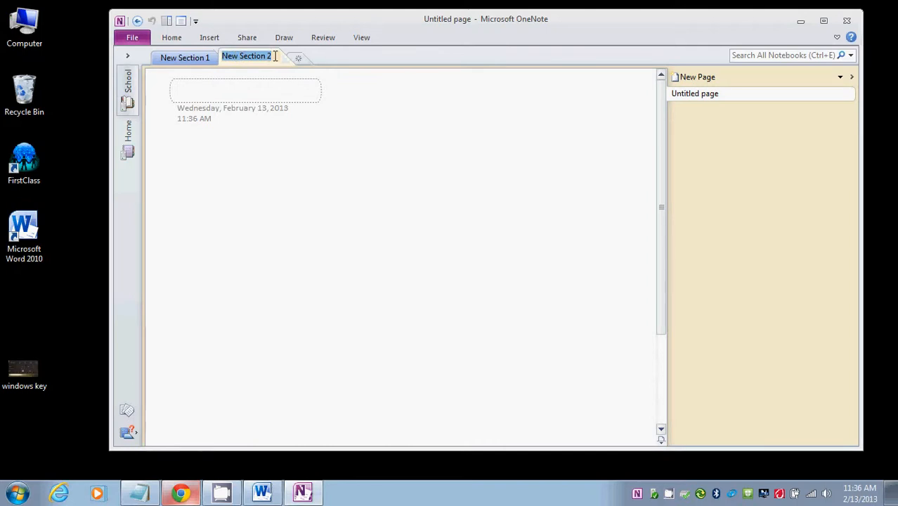
left_click(295, 57)
left_click(364, 60)
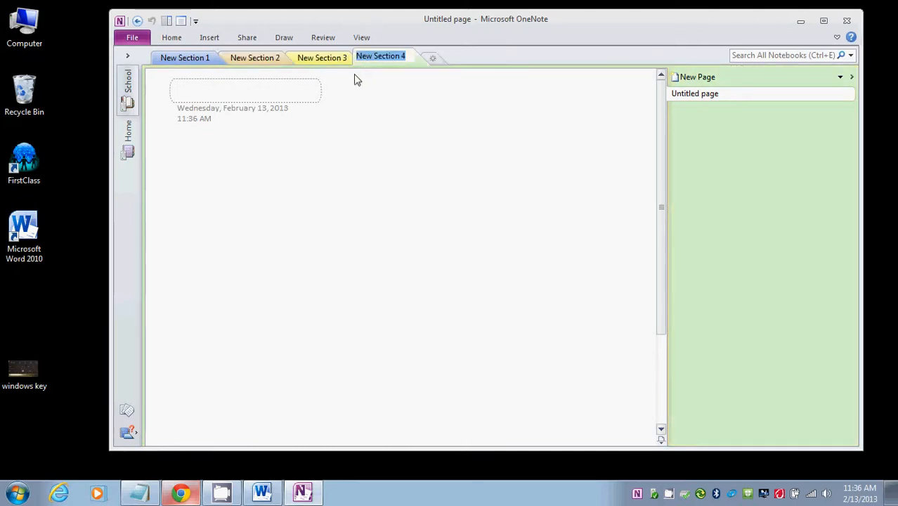
- Add four new untitled pages to the first section of the School notebook
left_click(179, 59)
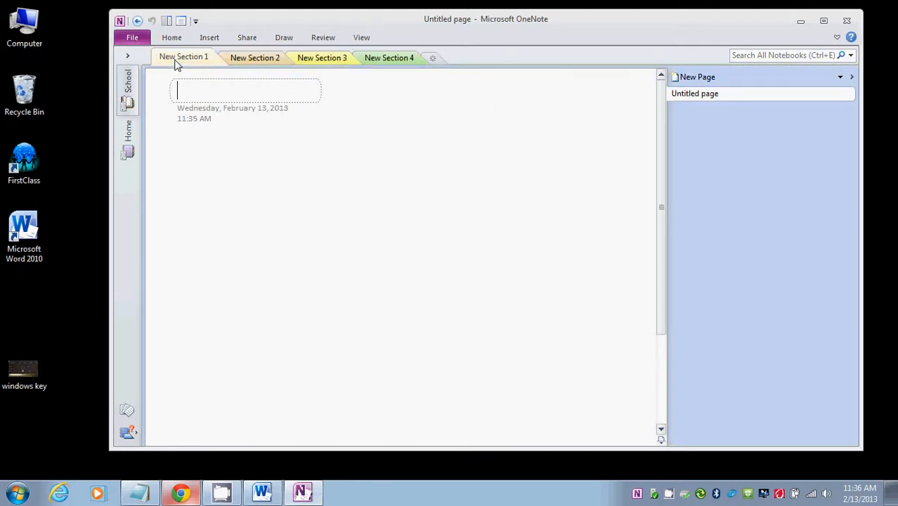
left_click(719, 83)
left_click(720, 83)
left_click(719, 83)
left_click(720, 83)
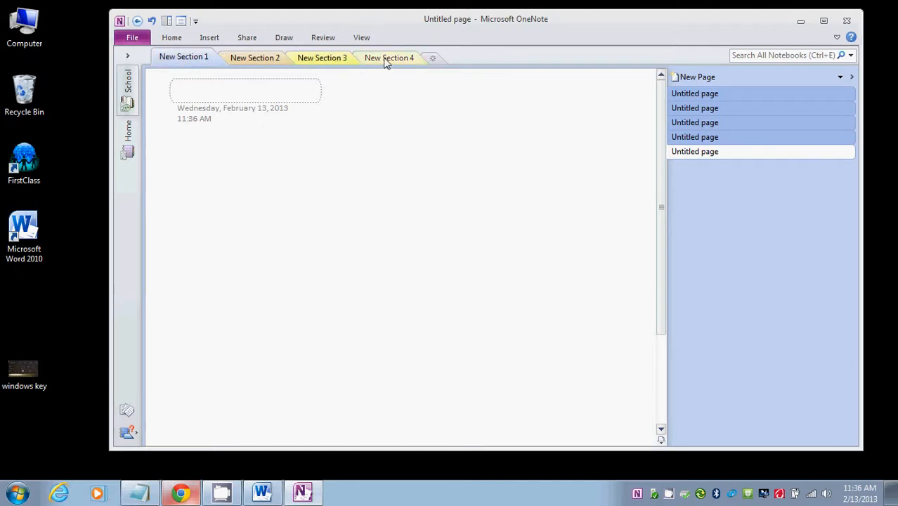
- Rename the first section of the School notebook as Supervision
right_click(178, 62)
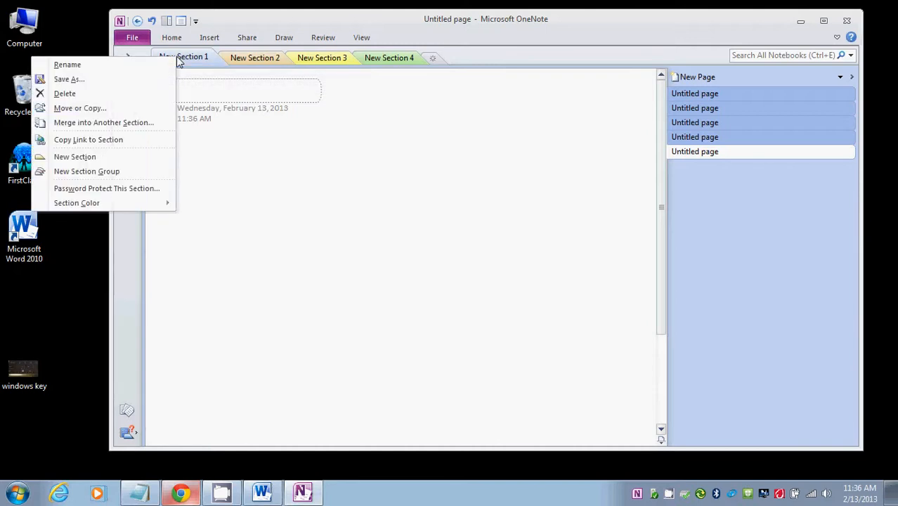
left_click(134, 65)
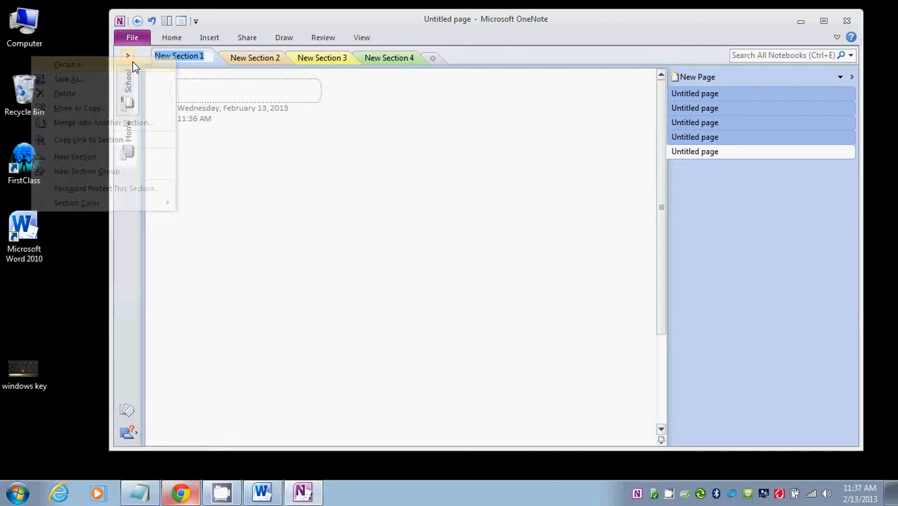
type("Supervision")
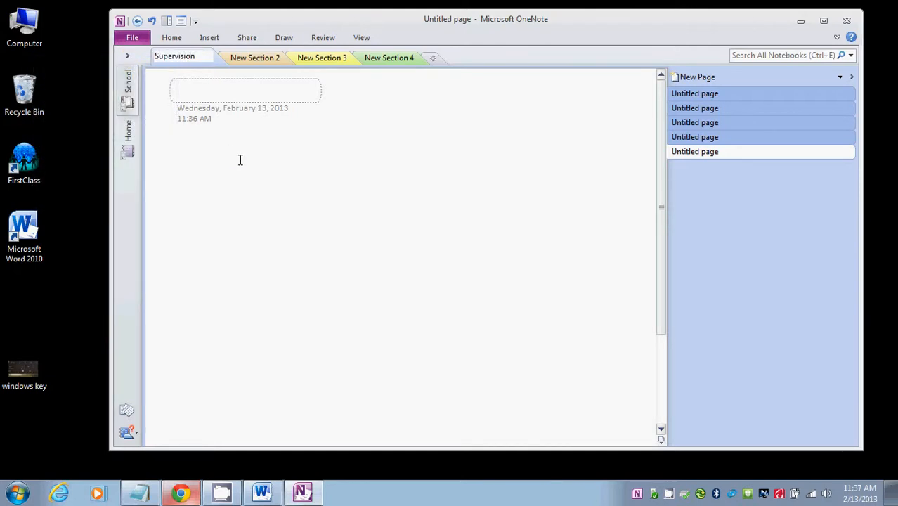
key("Return")
- Switch back and forth between New Section 2 and the Supervision section to compare their page lists
left_click(243, 59)
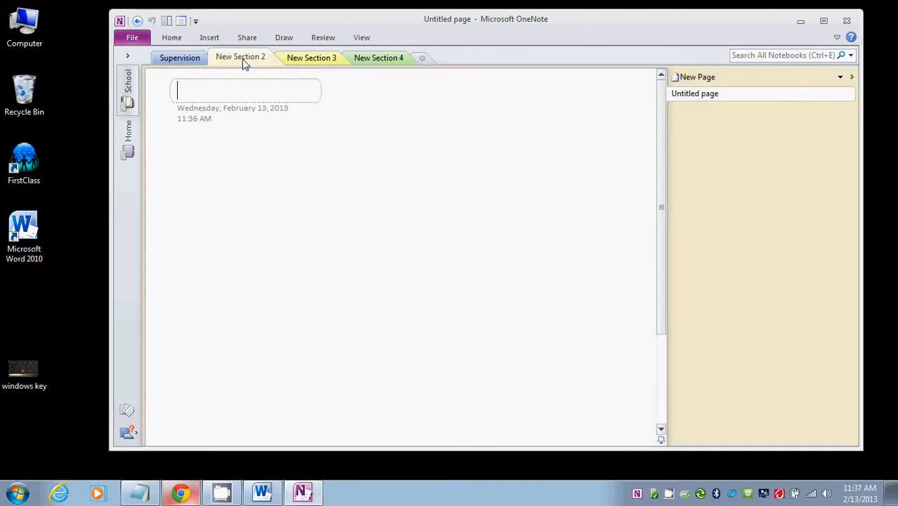
left_click(187, 59)
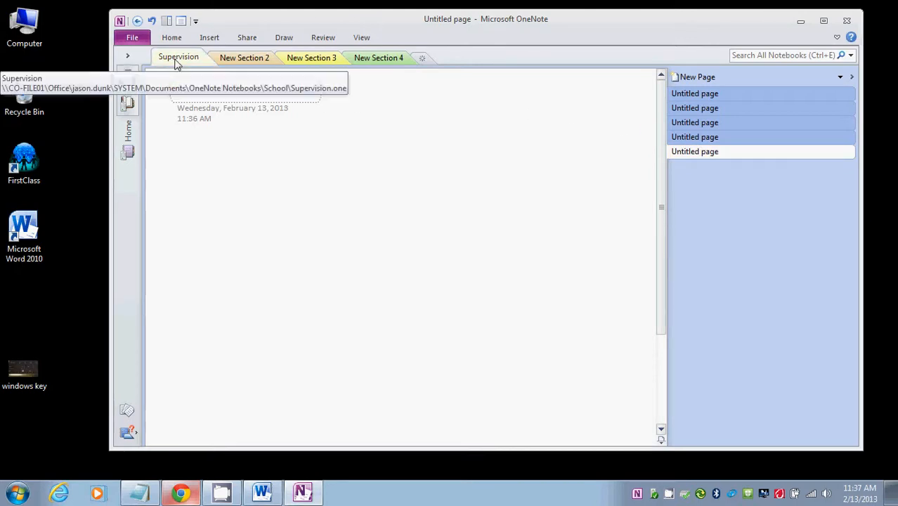
left_click(238, 60)
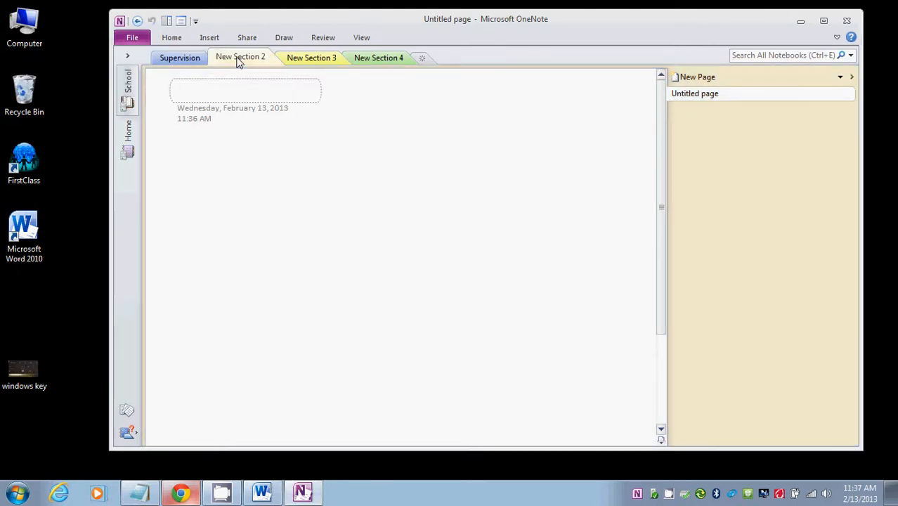
left_click(171, 61)
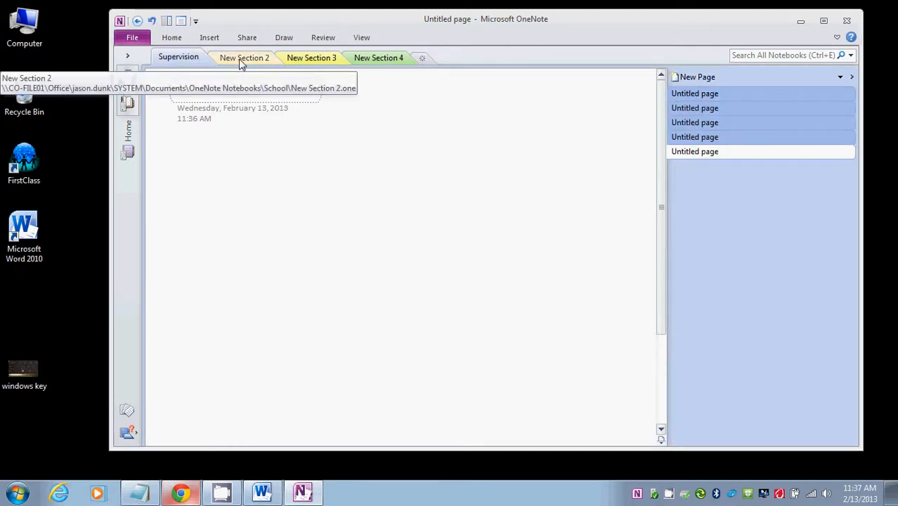
- Rename New Section 2 of the School notebook as ELA
left_click(239, 60)
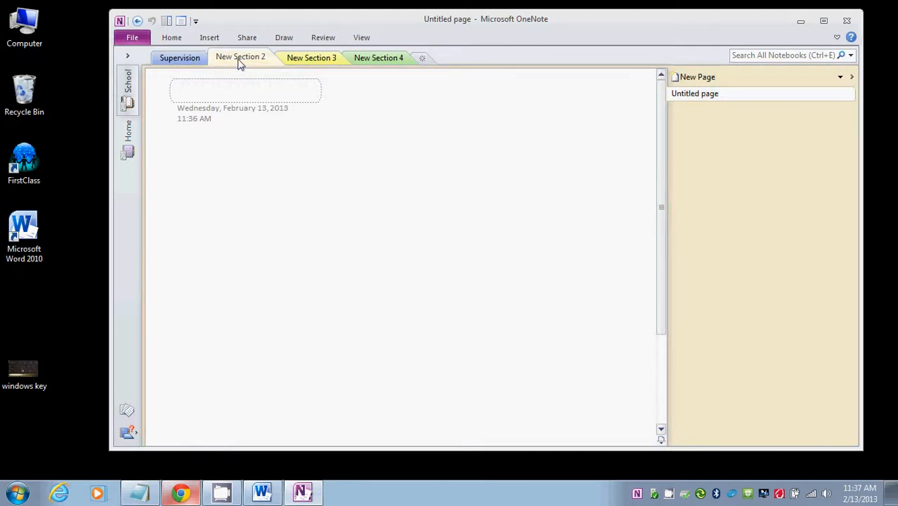
right_click(238, 61)
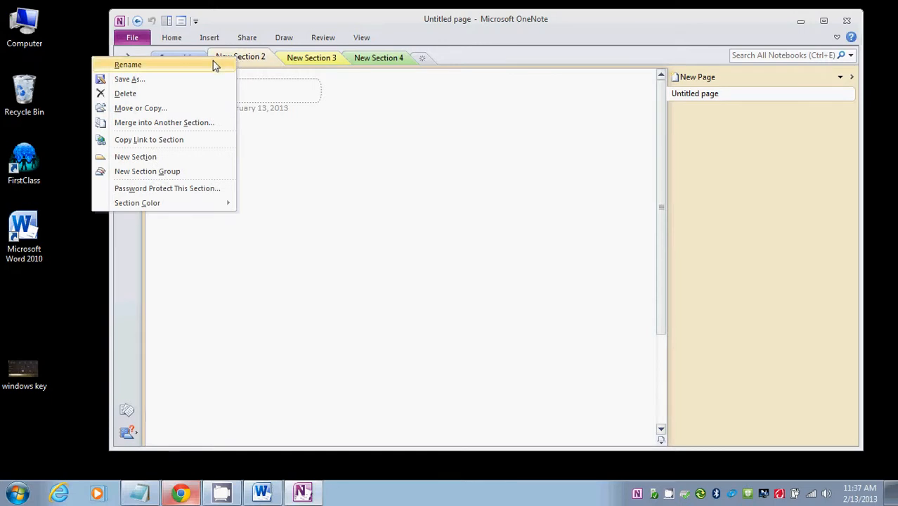
left_click(212, 64)
type("F")
type("LA")
key("Return")
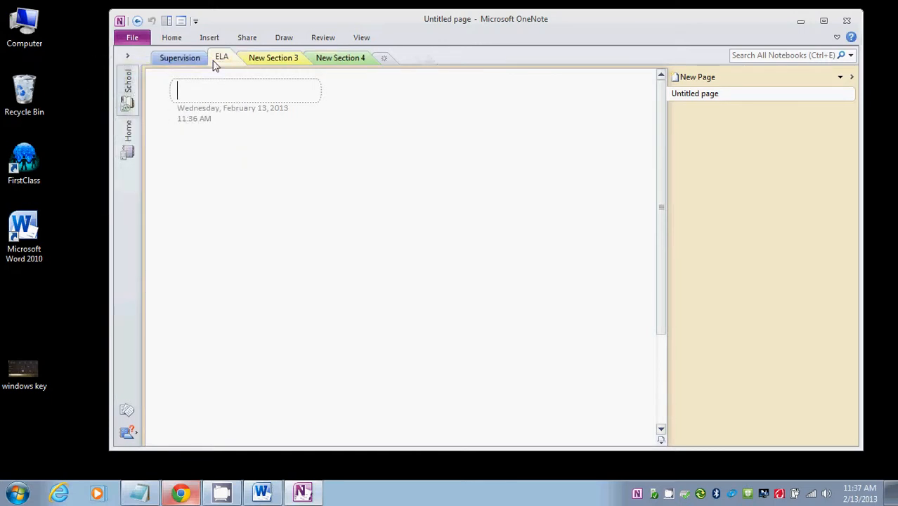
- Rename New Section 3 of the School notebook as Staff Meetings
left_click(274, 61)
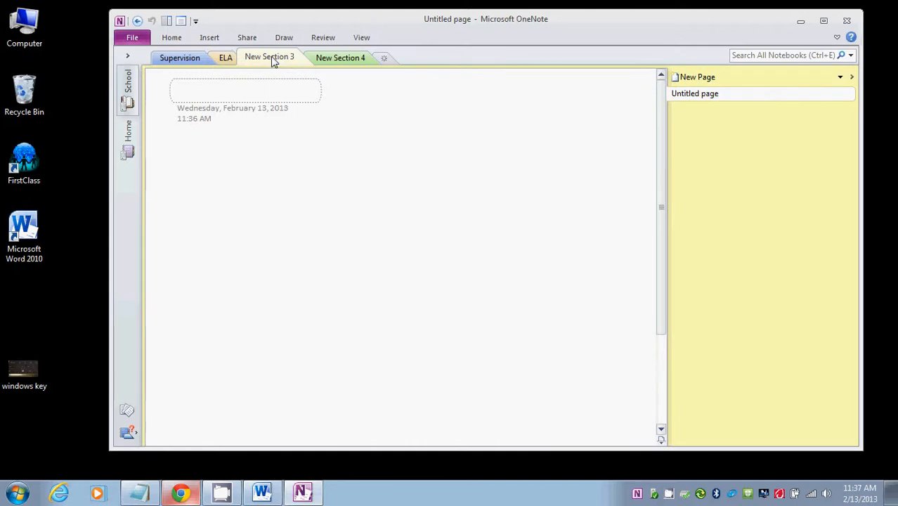
right_click(273, 60)
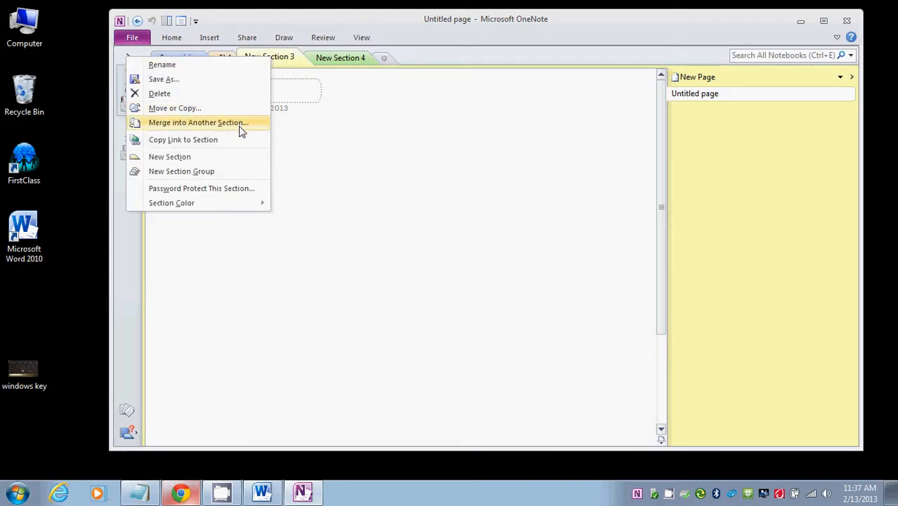
left_click(221, 65)
type("Sta")
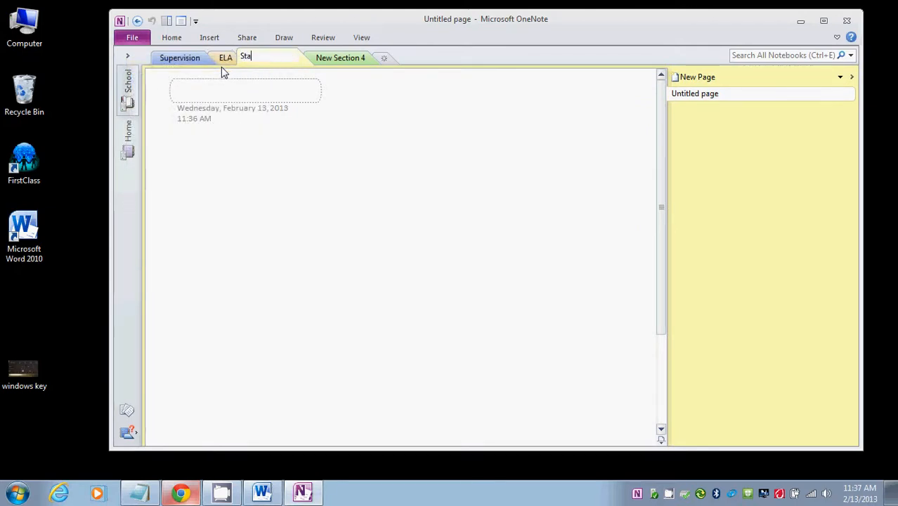
type("ff Meetgngs")
key("Return")
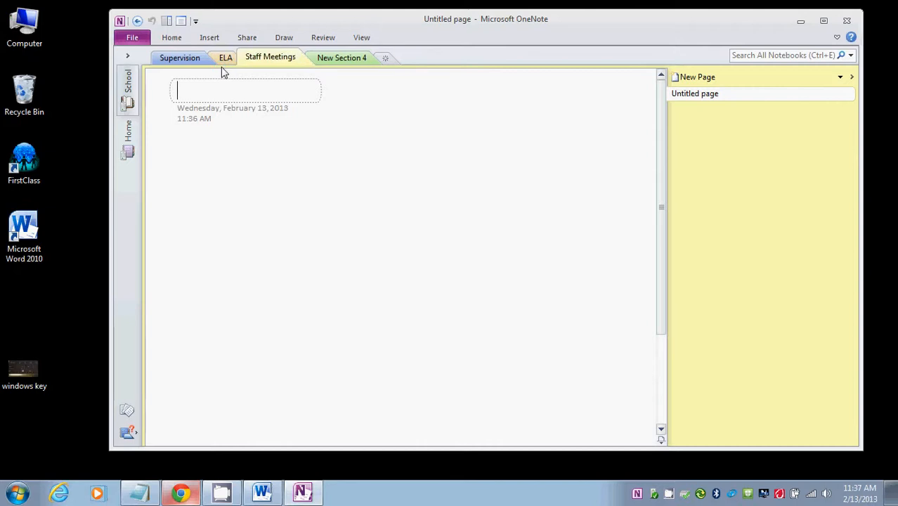
- Rename New Section 4 of the School notebook as Schedules
left_click(338, 60)
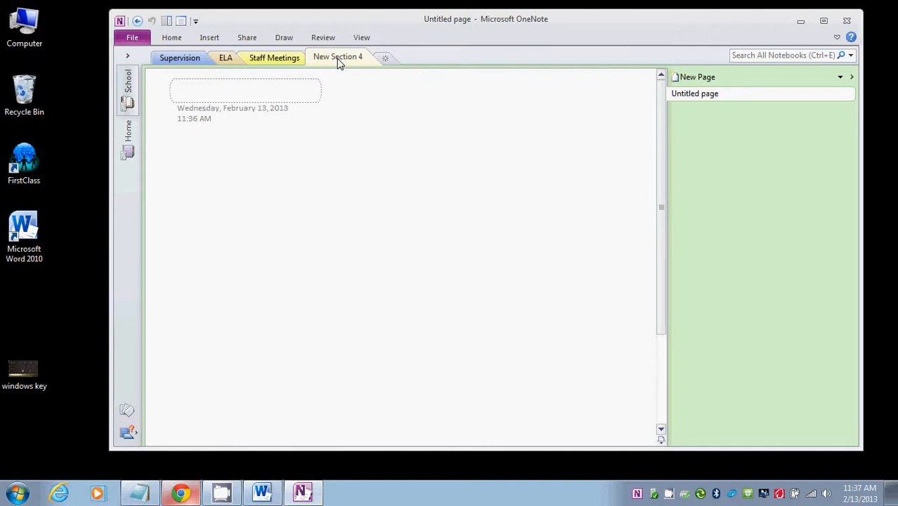
right_click(334, 60)
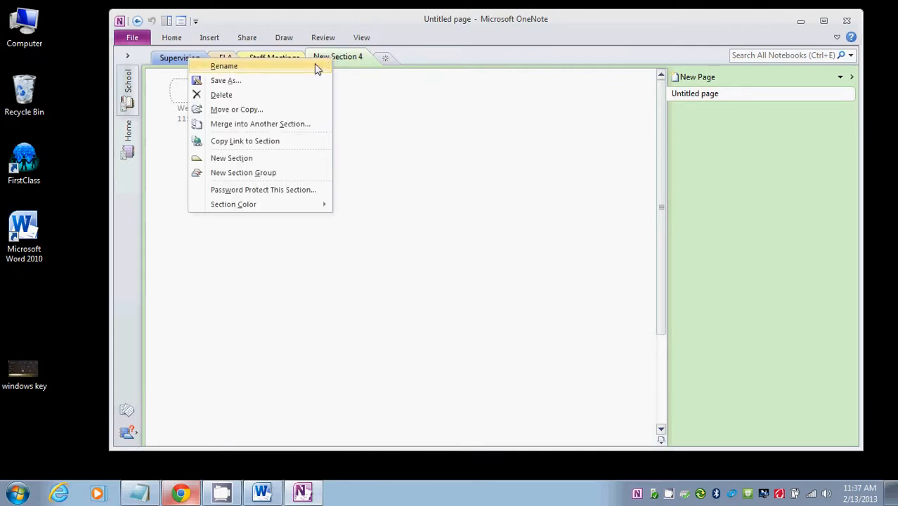
left_click(315, 65)
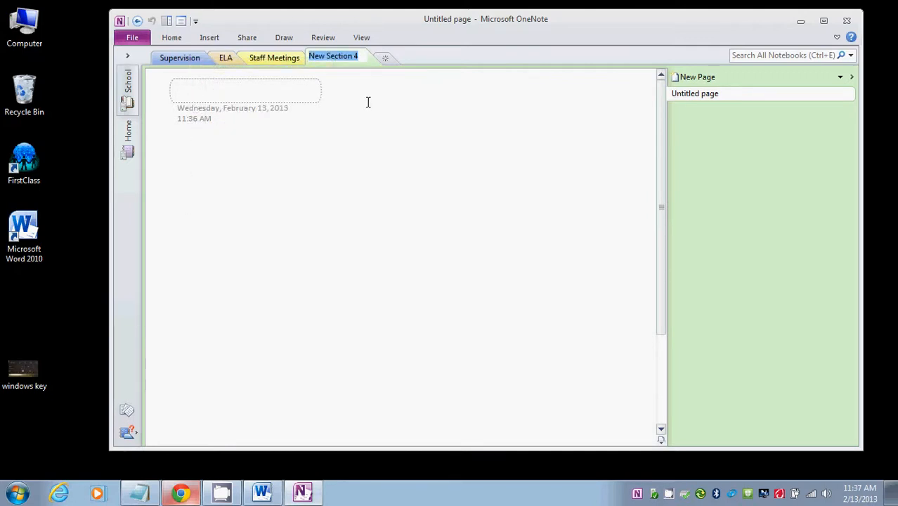
type("Schedules")
key("Return")
- Add another section to the School notebook and name it Evaluations
left_click(369, 58)
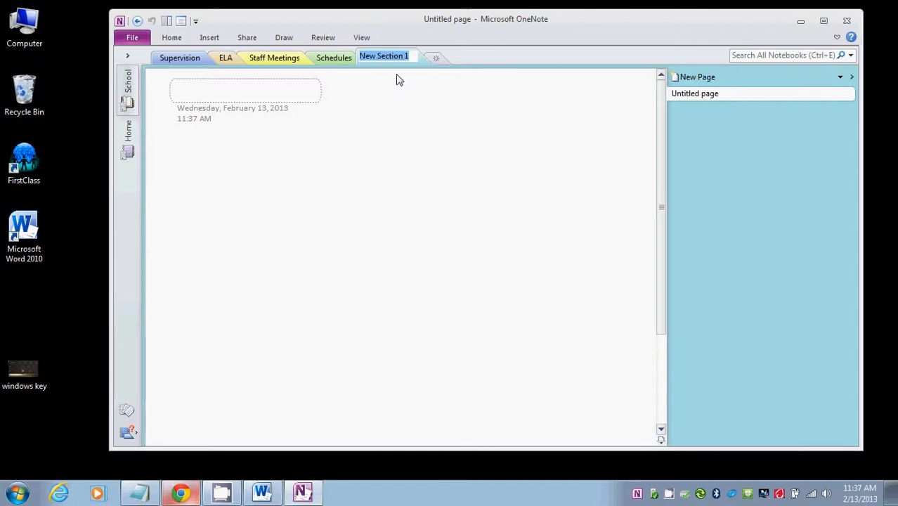
type("Evaluations")
key("Return")
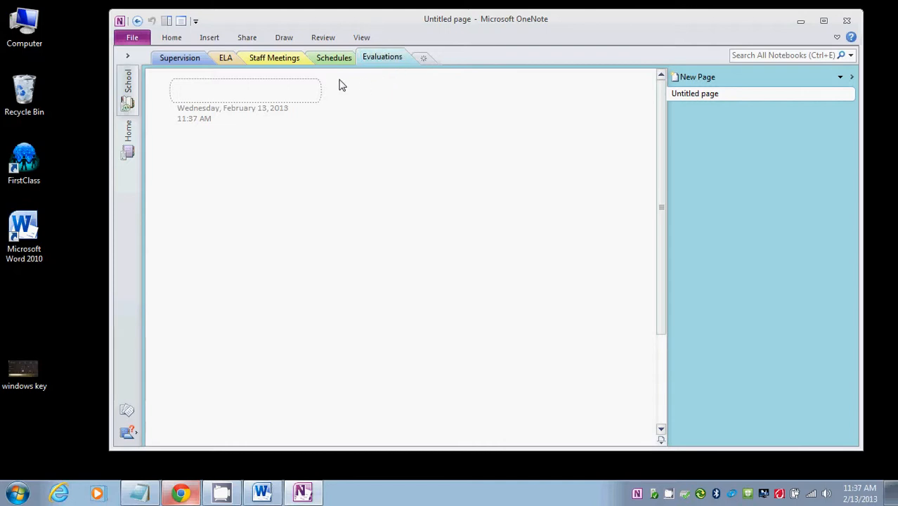
- Delete all five untitled pages from the Supervision section and add one new blank page to it
left_click(179, 60)
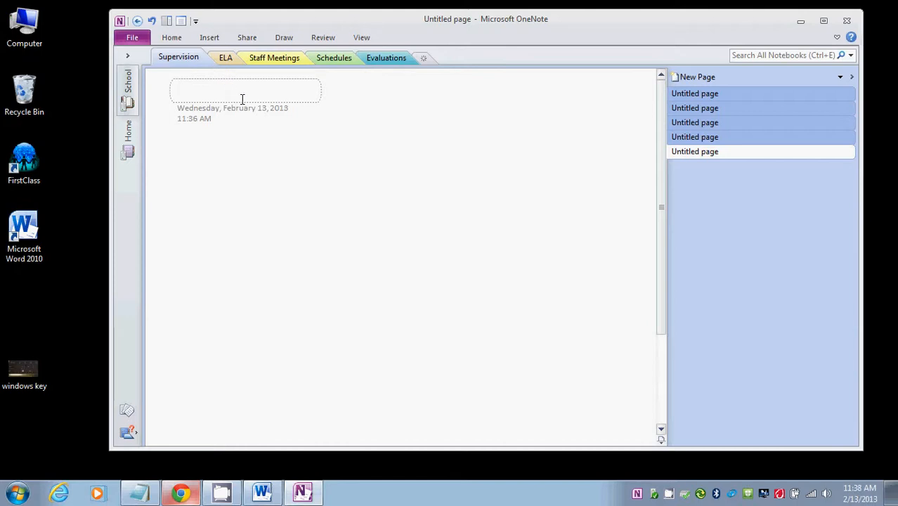
right_click(712, 156)
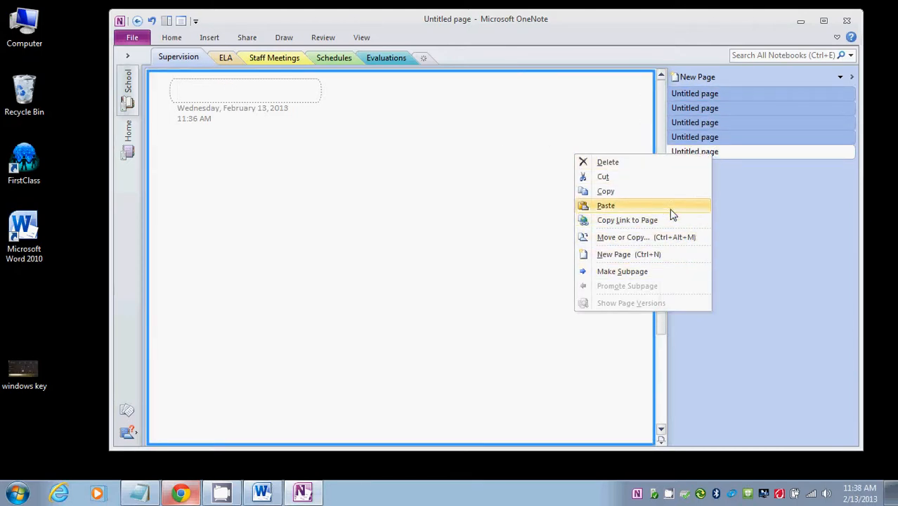
left_click(660, 163)
right_click(680, 137)
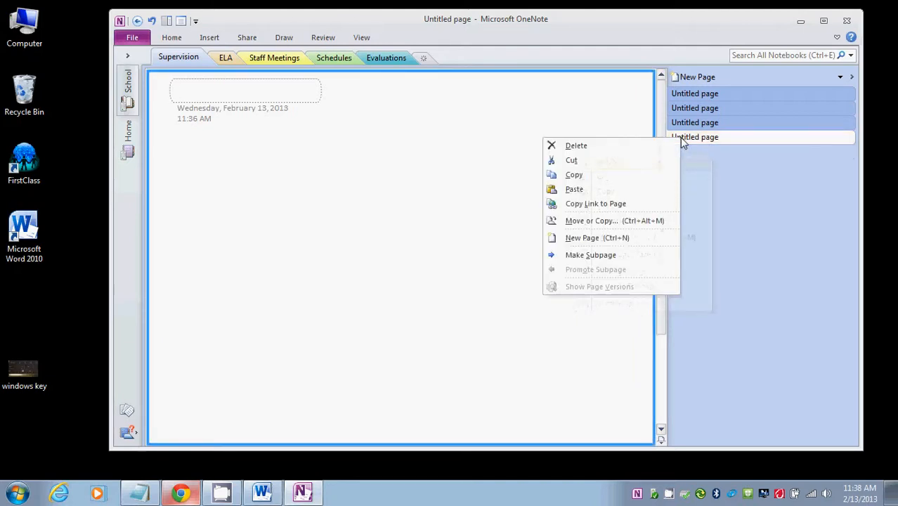
left_click(668, 148)
right_click(689, 122)
left_click(688, 123)
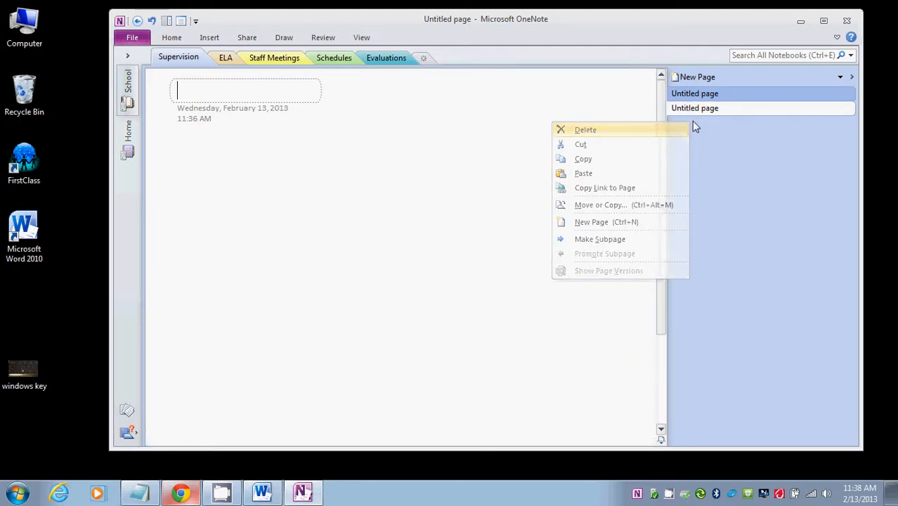
right_click(694, 112)
left_click(686, 118)
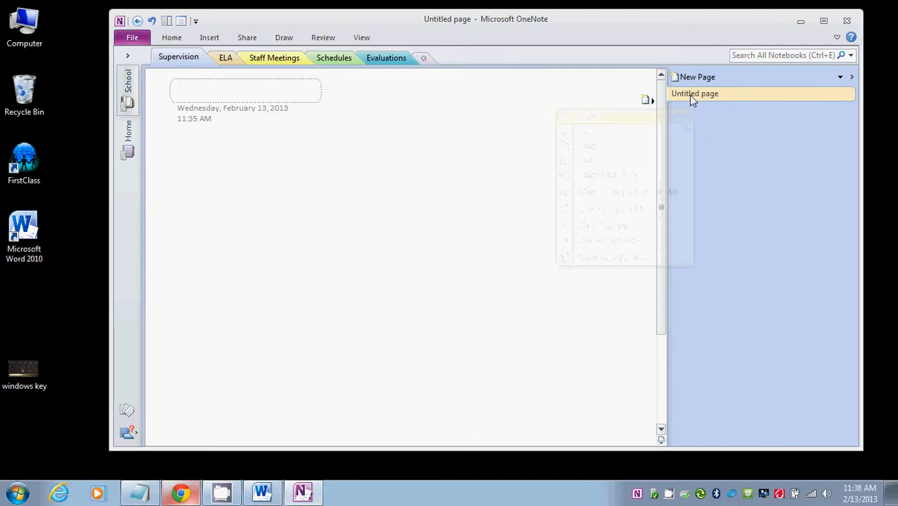
right_click(689, 96)
left_click(688, 104)
left_click(692, 83)
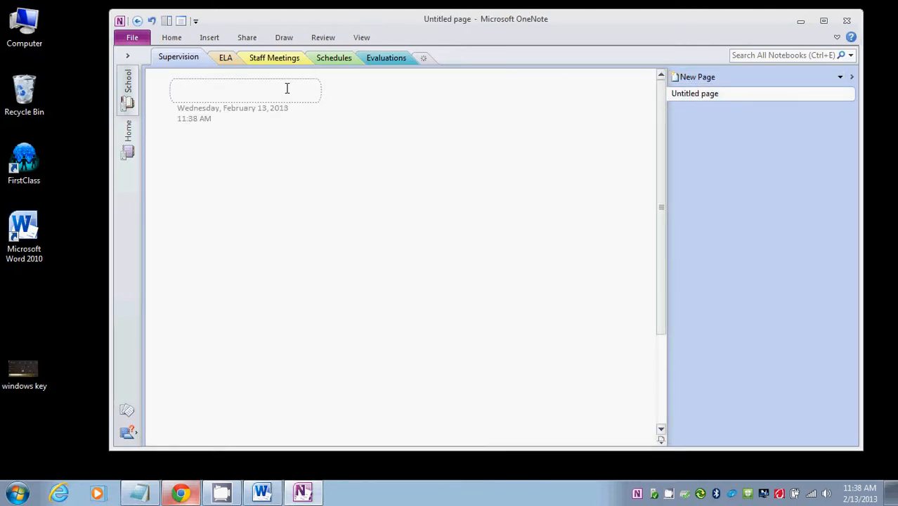
type("Students")
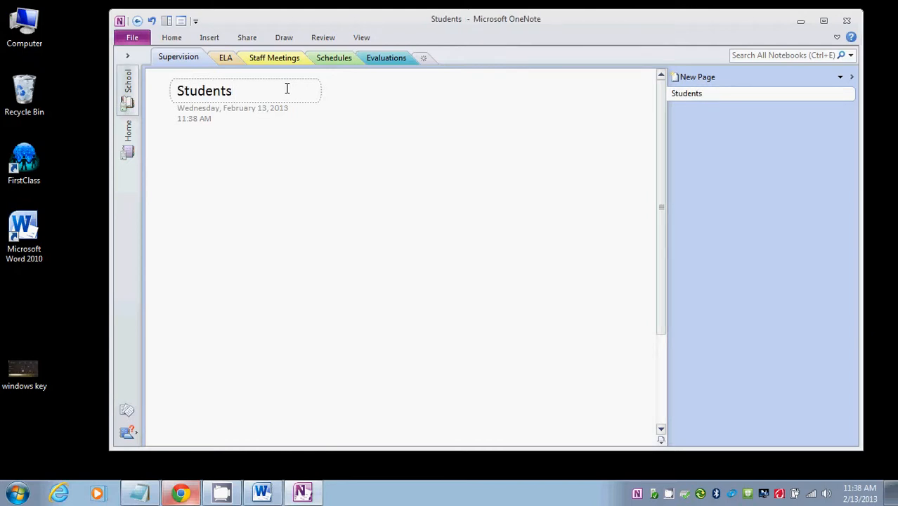
key("BackSpace")
key("BackSpace")
key("BackSpace")
key("BackSpace")
key("BackSpace")
key("BackSpace")
key("BackSpace")
key("BackSpace")
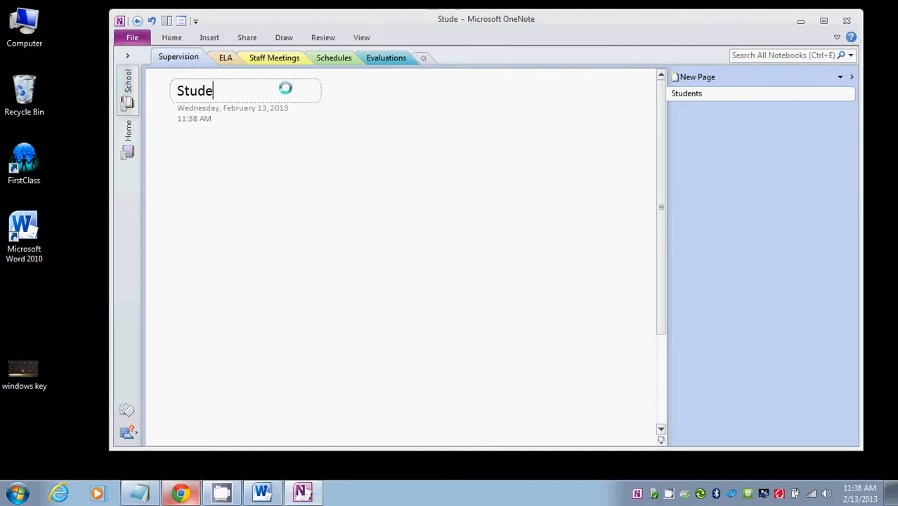
- Title the new page in the Supervision section Supervision Schedule and start a note beneath the title
type("upervision Schu")
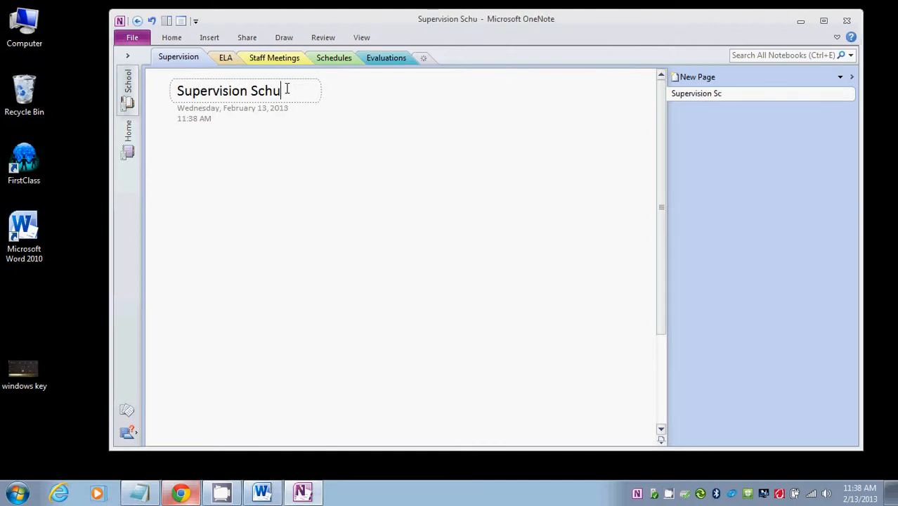
key("BackSpace")
type("edule")
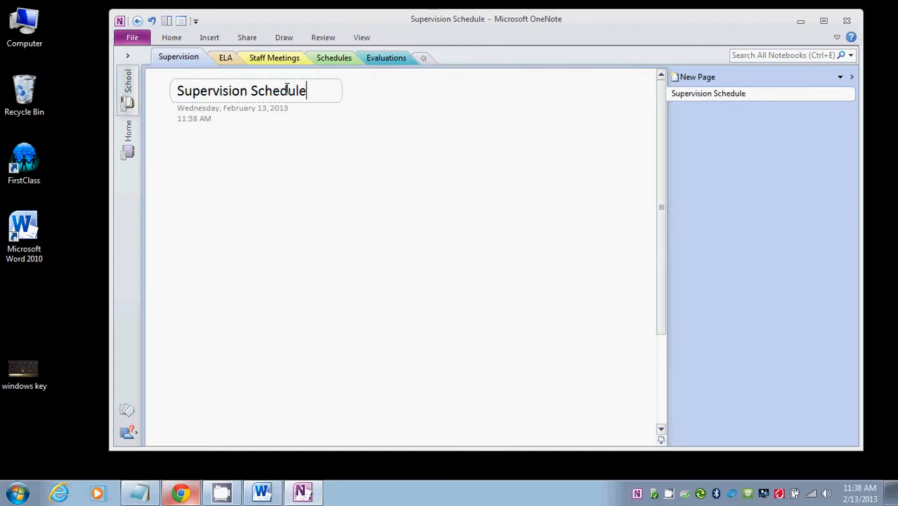
key("Return")
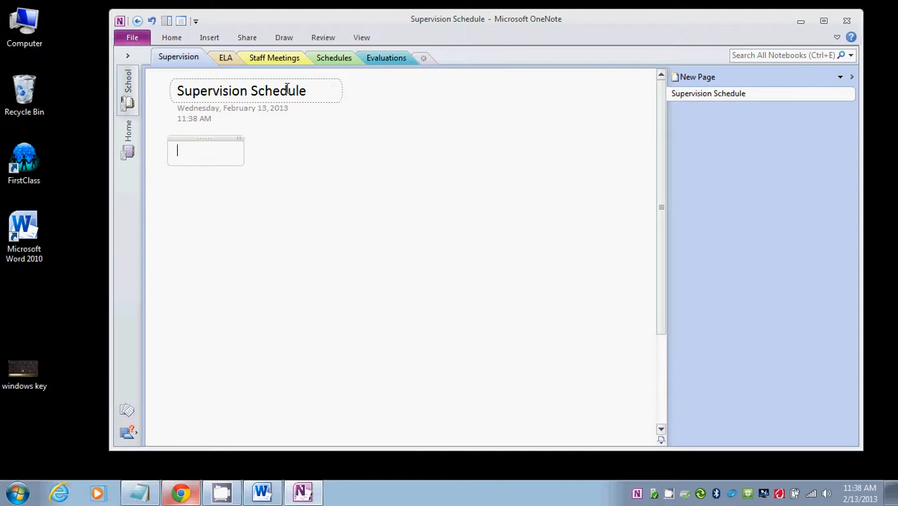
type("sldkfjsldk")
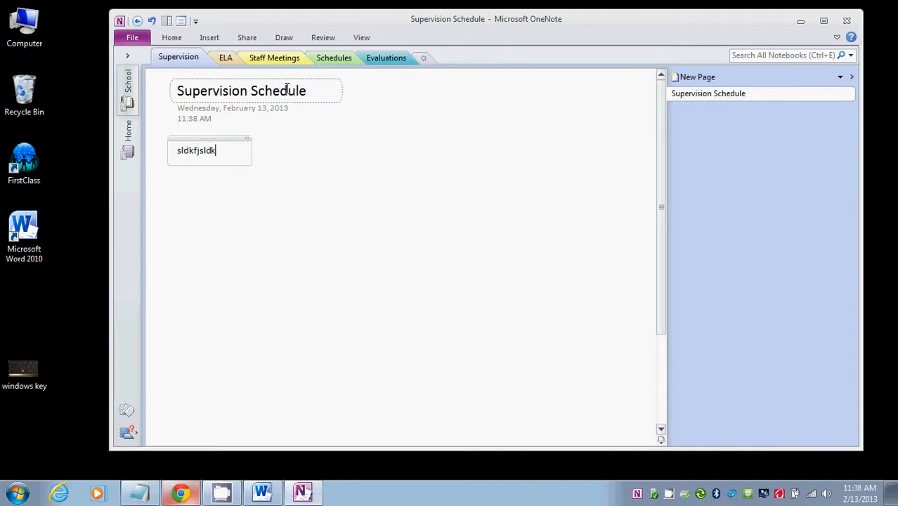
key("BackSpace")
key("BackSpace")
key("BackSpace")
key("BackSpace")
key("BackSpace")
key("BackSpace")
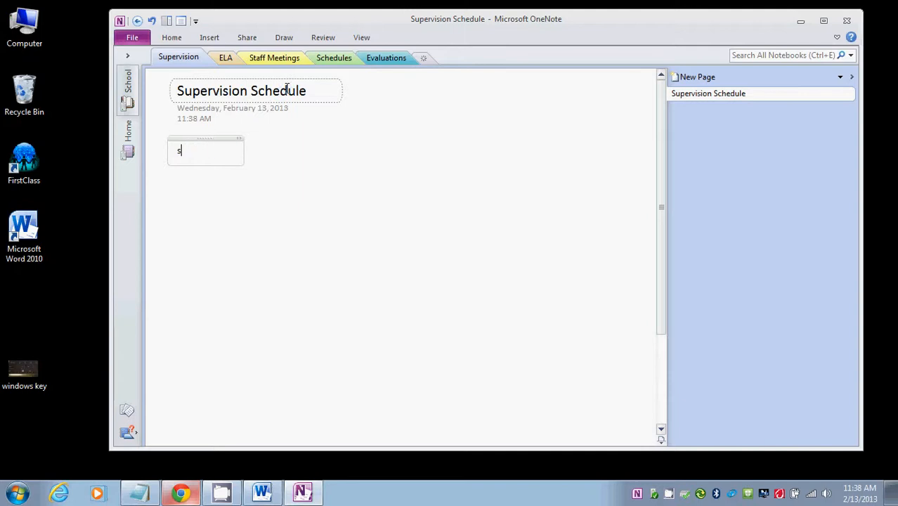
- Write a dash-bulleted list with the items Alsdj, lskajd, Aldskj and Slkdj, and move it to the right side of the page
type("- ")
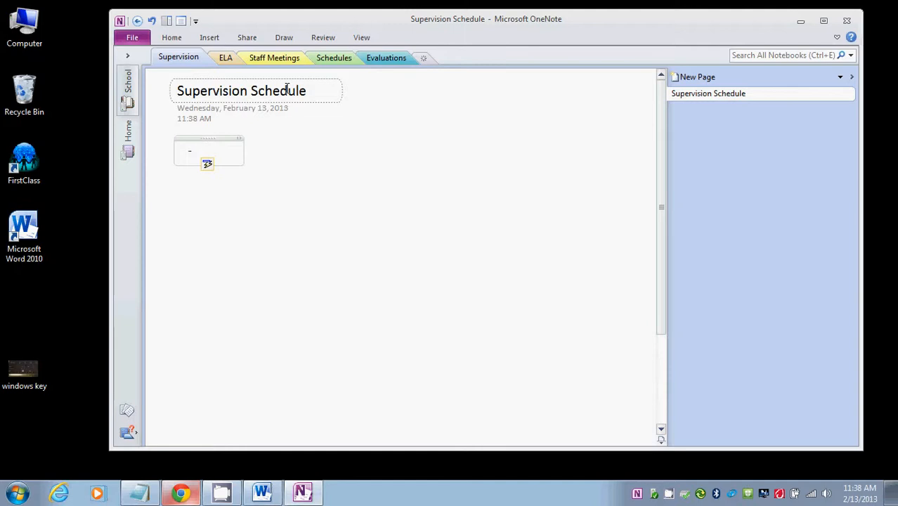
type("aldk")
key("BackSpace")
key("BackSpace")
key("BackSpace")
key("BackSpace")
type("alsdj")
key("Return")
type("aldskj")
key("Home")
key("Return")
key("Up")
type("lskajd")
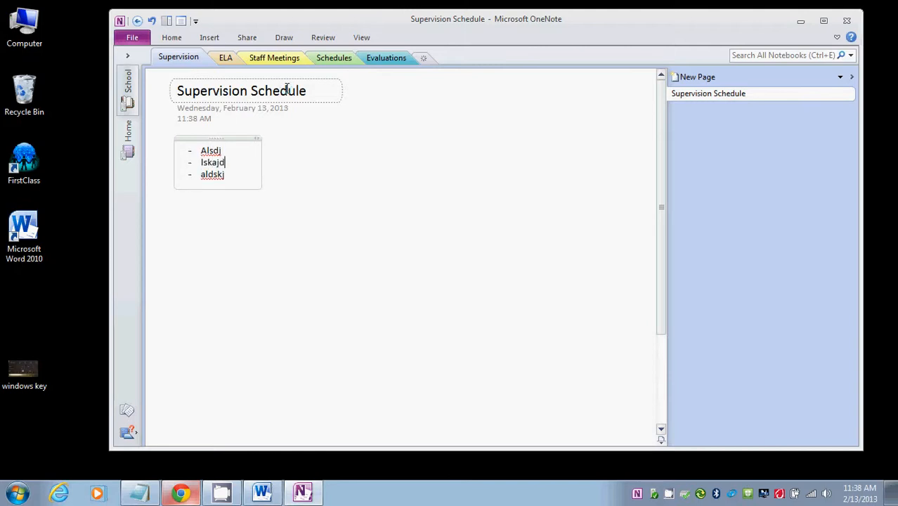
key("Return")
type("slkdj")
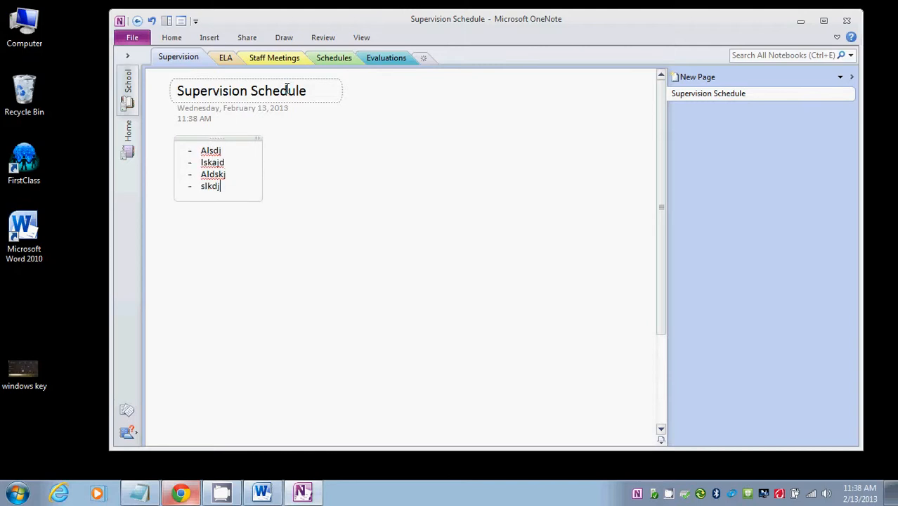
key("Return")
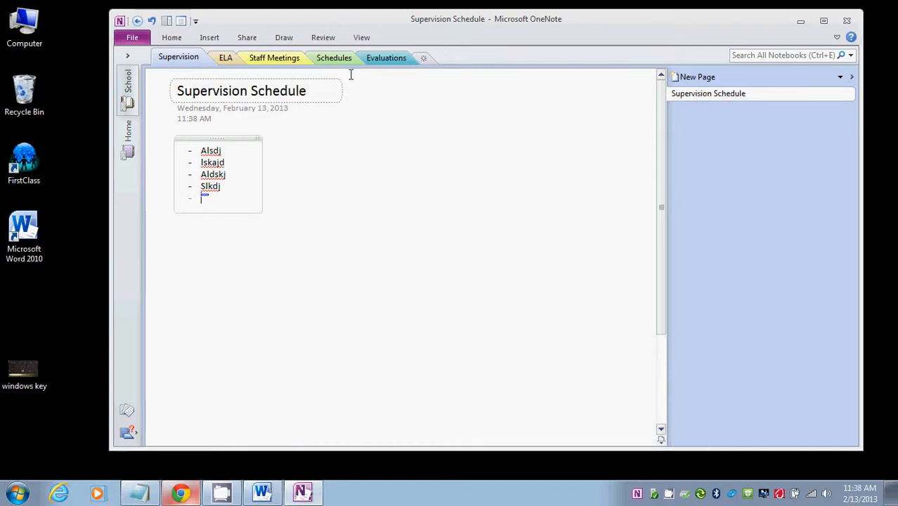
left_click_drag(214, 138, 560, 109)
- Create a table with the headings Student, Staff and Room# and three blank rows, and move it beside the bulleted list
left_click(263, 174)
left_click(211, 166)
type("student")
key("Tab")
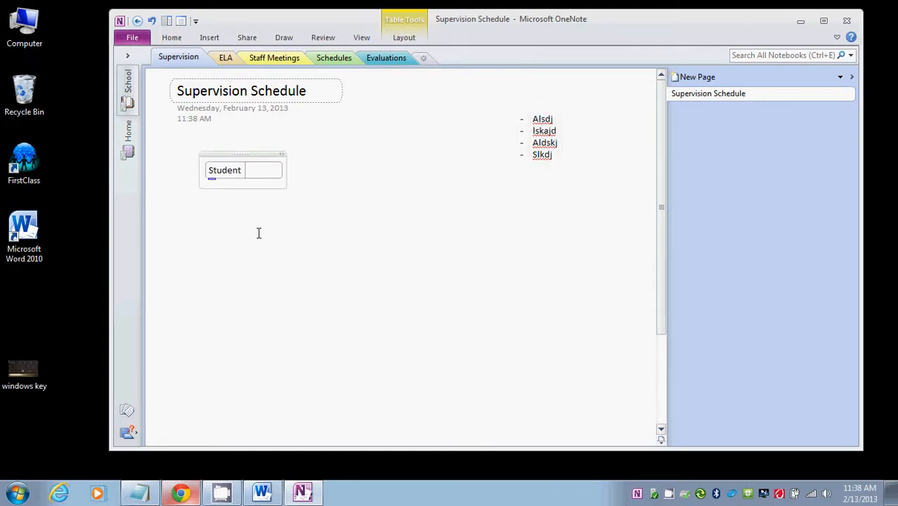
type("staff")
key("Tab")
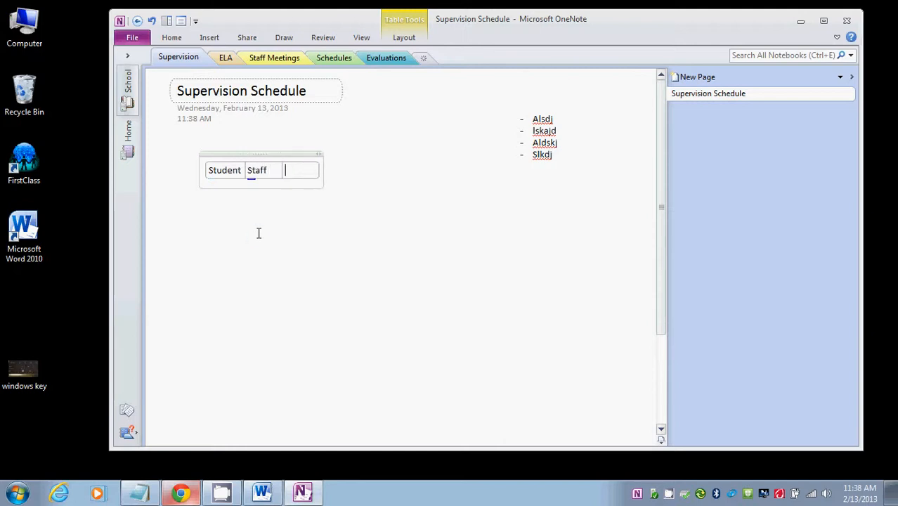
type("room#")
key("Return")
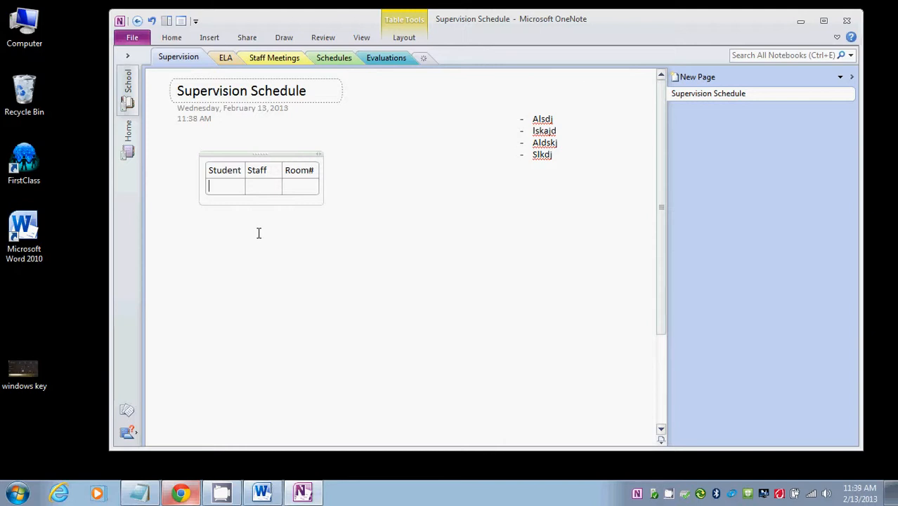
key("Tab")
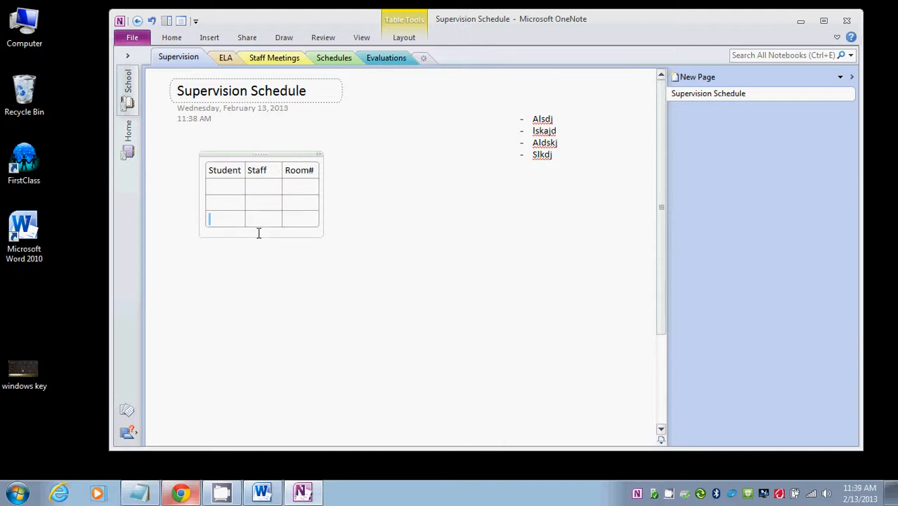
left_click_drag(267, 152, 422, 107)
left_click(317, 212)
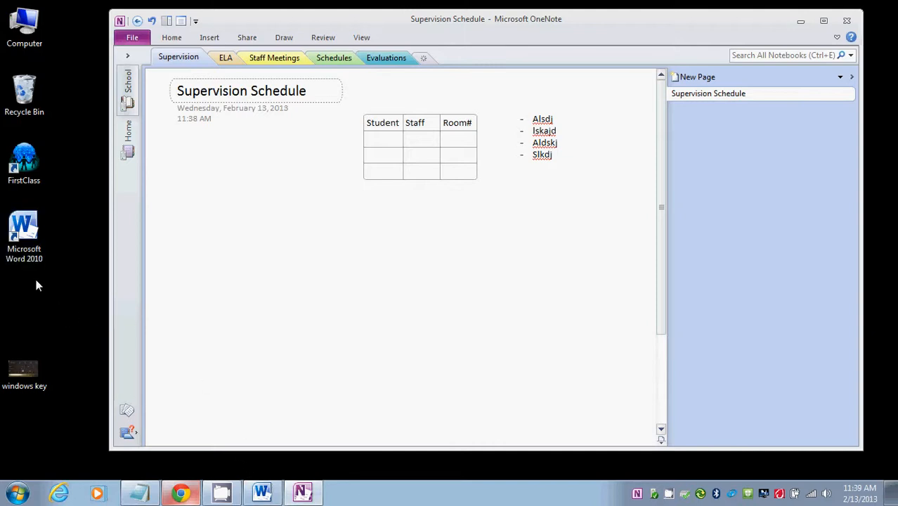
- Switch to the open Word document, save it to the Desktop as test in the Word Document format, and close it
left_click(262, 494)
left_click(402, 247)
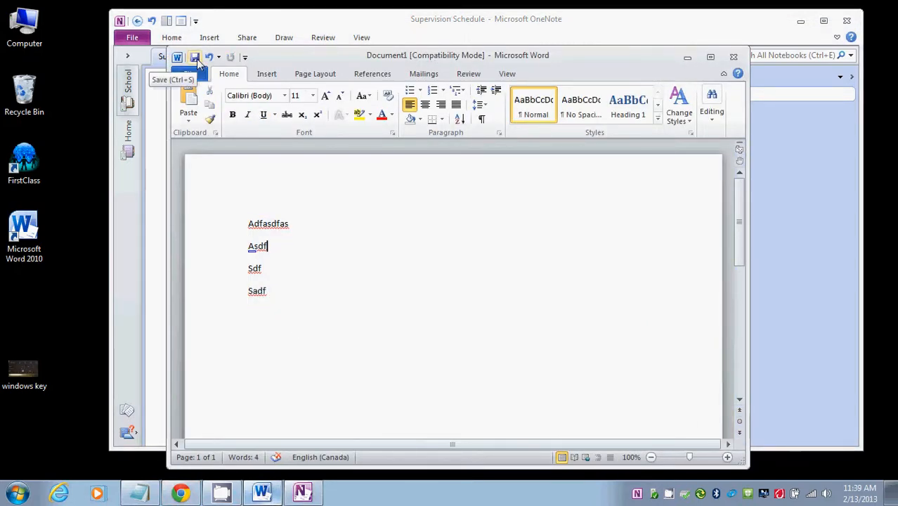
left_click(196, 59)
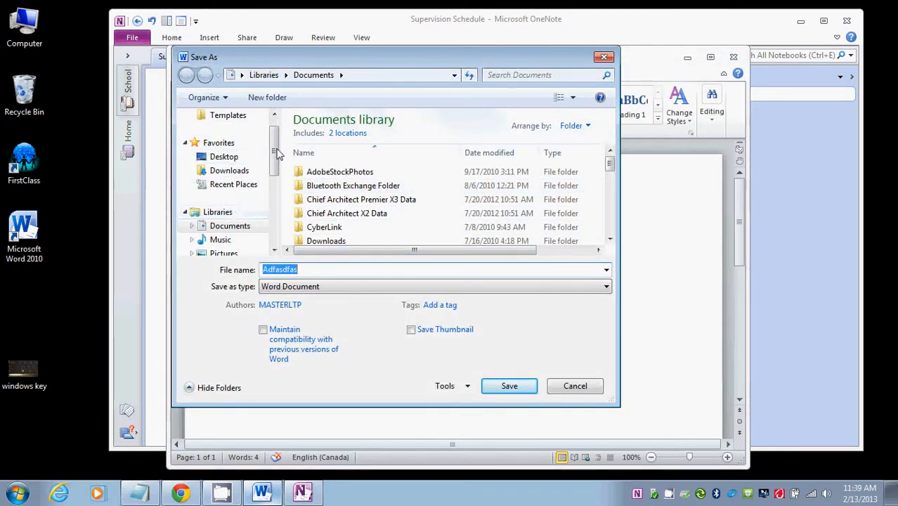
scroll(276, 159, "up", 1)
left_click(225, 176)
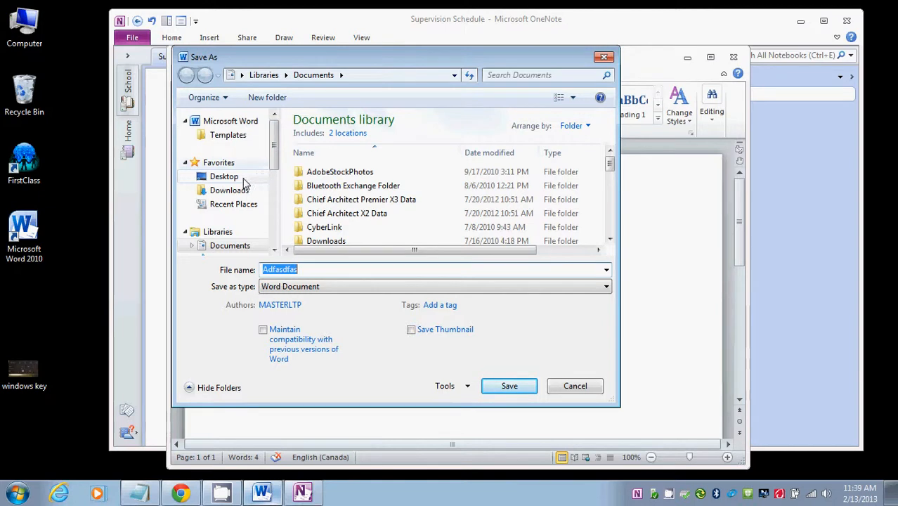
double_click(311, 270)
type("test")
left_click(509, 388)
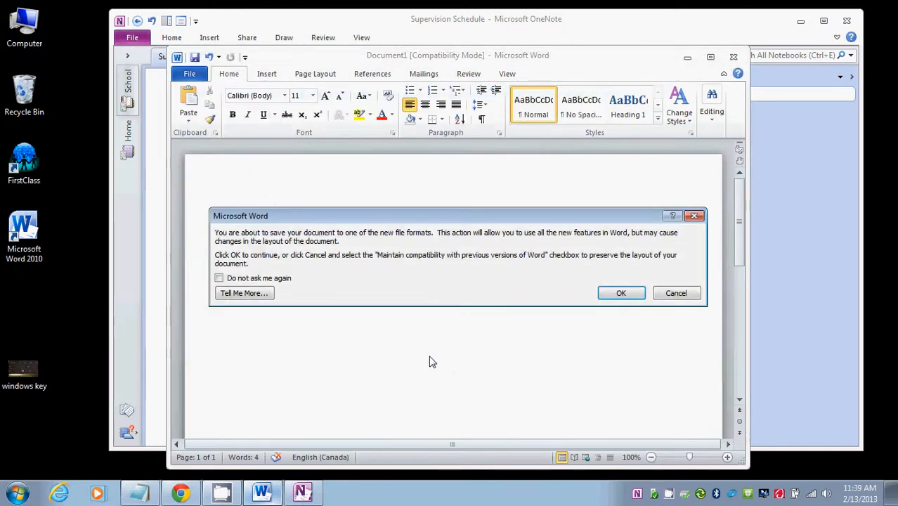
left_click(622, 296)
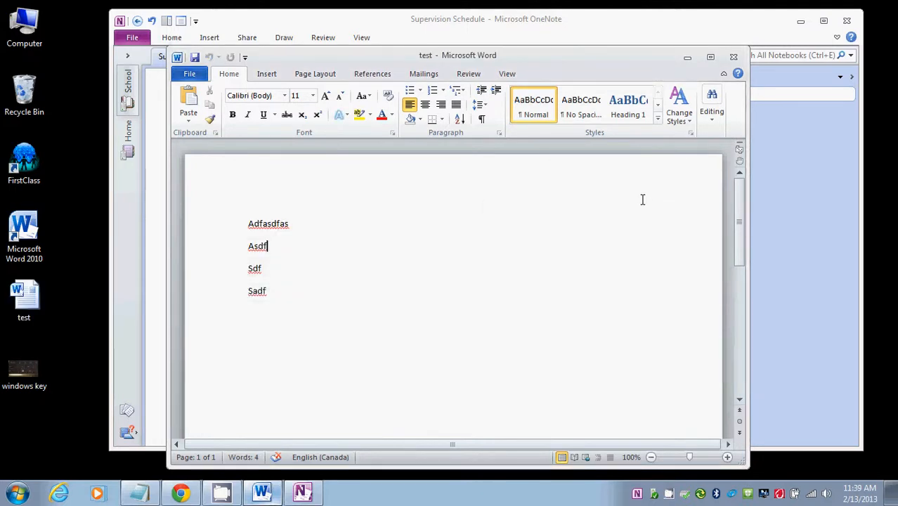
left_click(733, 56)
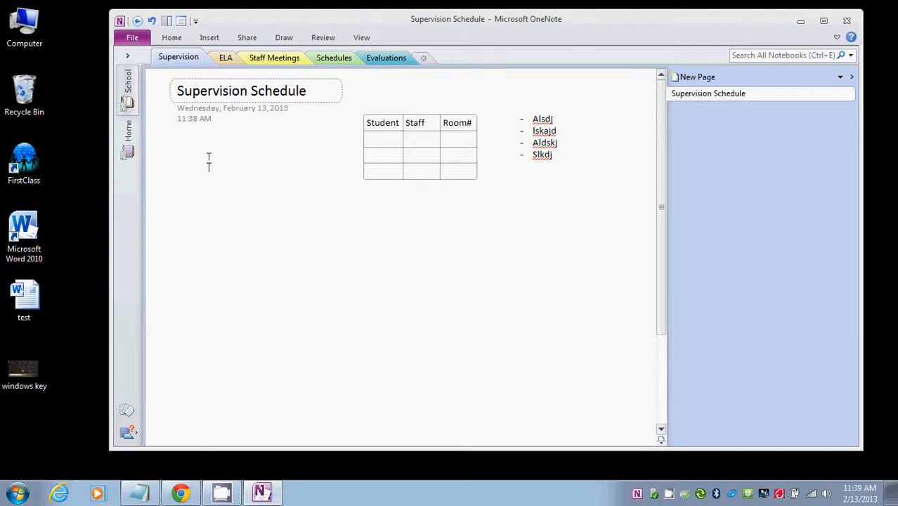
- Insert a copy of the test document from the desktop onto the Supervision Schedule page beneath the page title
left_click_drag(24, 297, 73, 299)
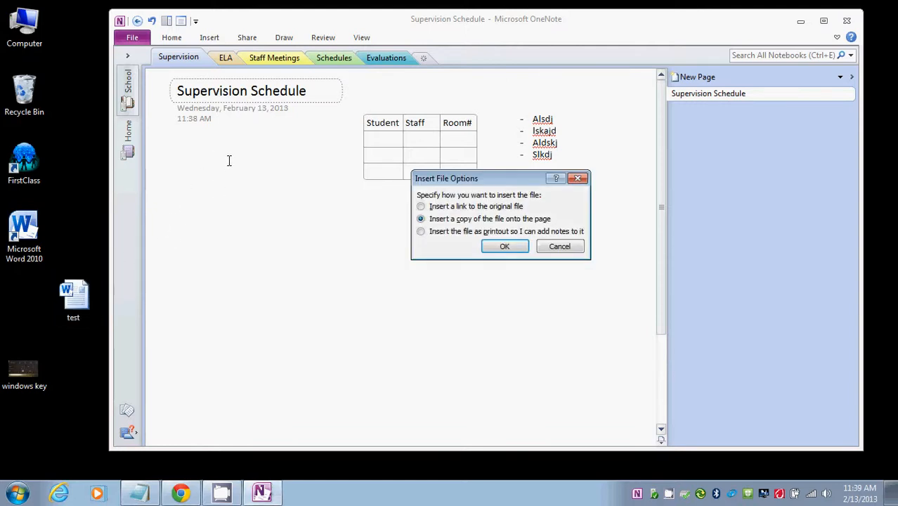
left_click_drag(465, 175, 273, 173)
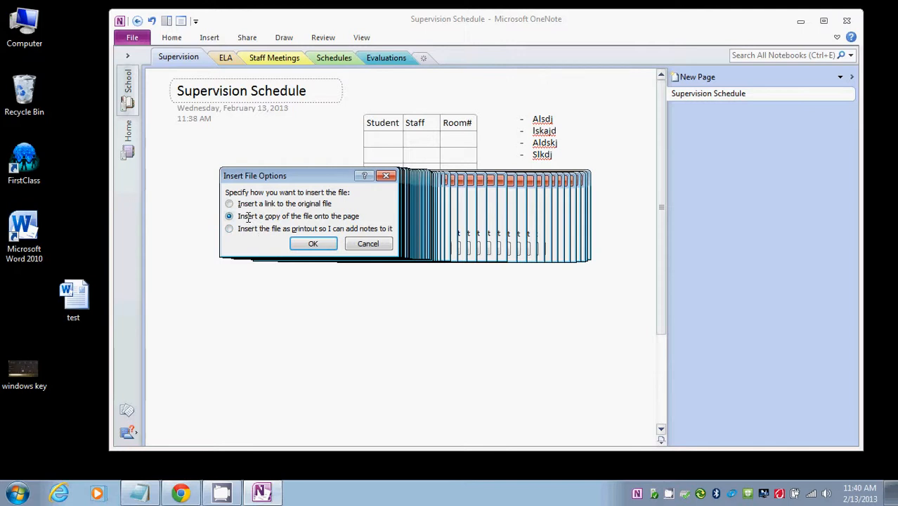
left_click(322, 244)
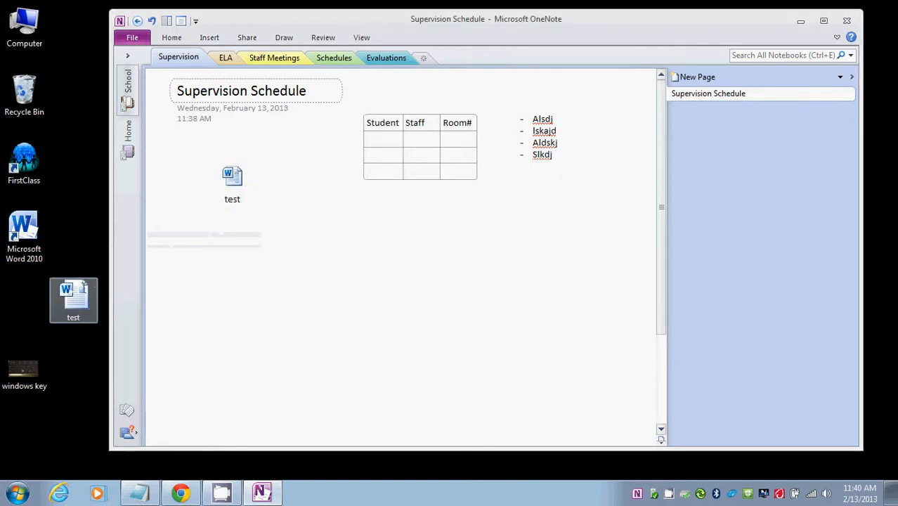
- Delete the original test document from the desktop, sending it to the Recycle Bin
left_click(83, 286)
key("Delete")
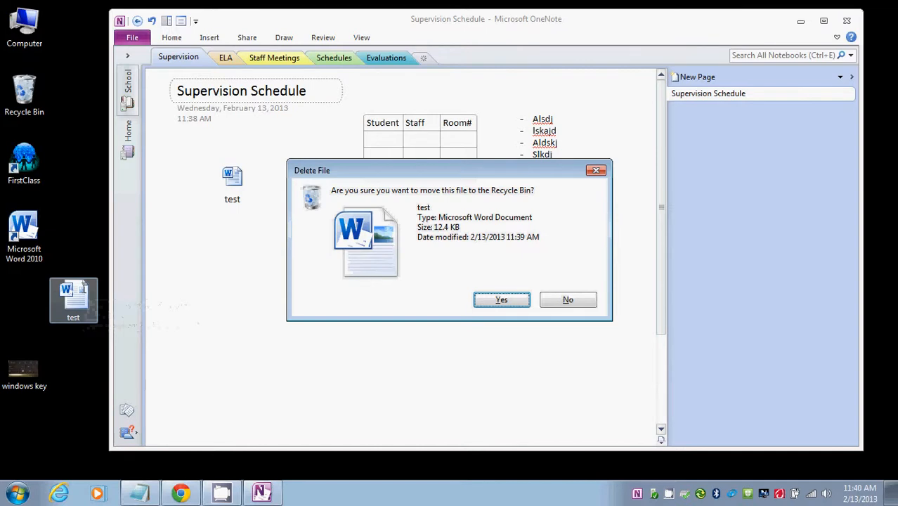
left_click(503, 301)
- Move the attached test file up closer to the page date and try opening it from the page
left_click(235, 187)
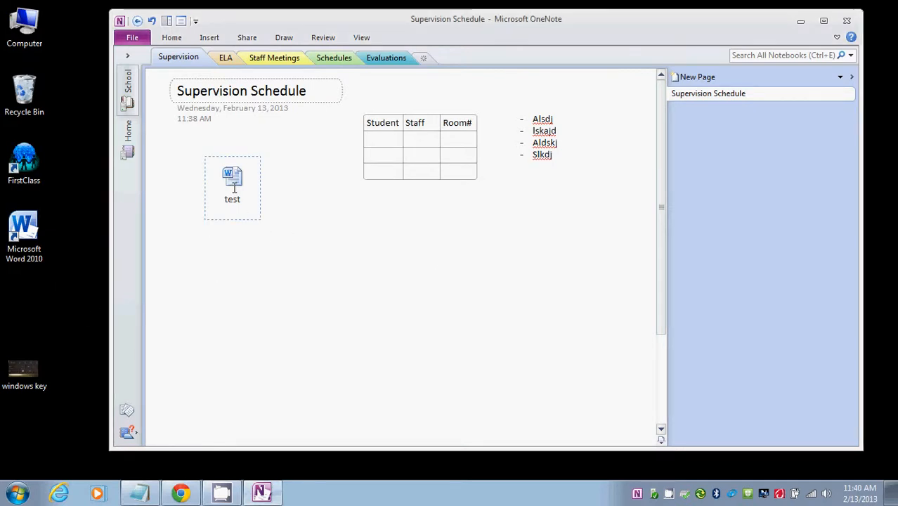
left_click_drag(236, 187, 252, 155)
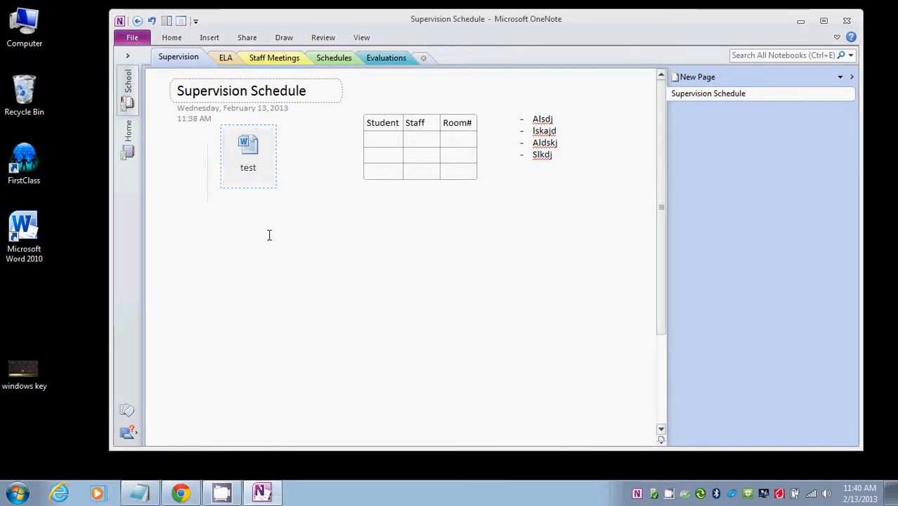
double_click(248, 147)
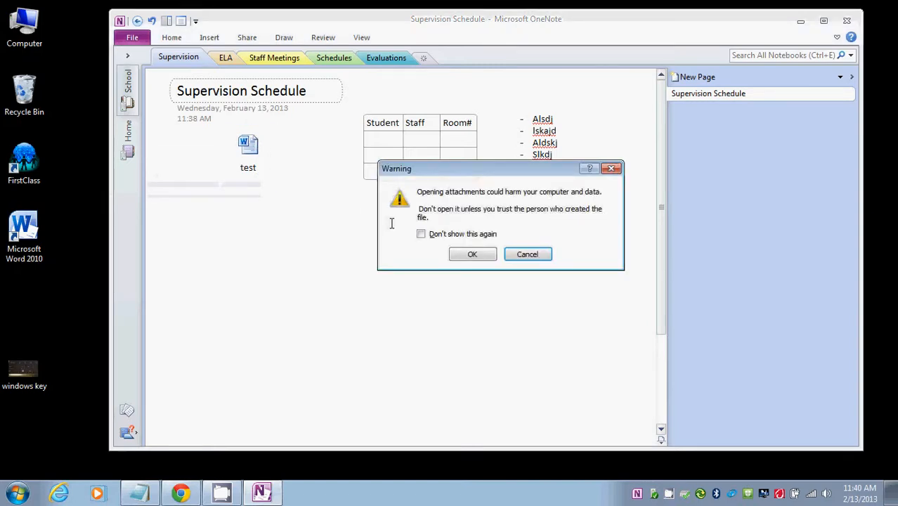
left_click(472, 254)
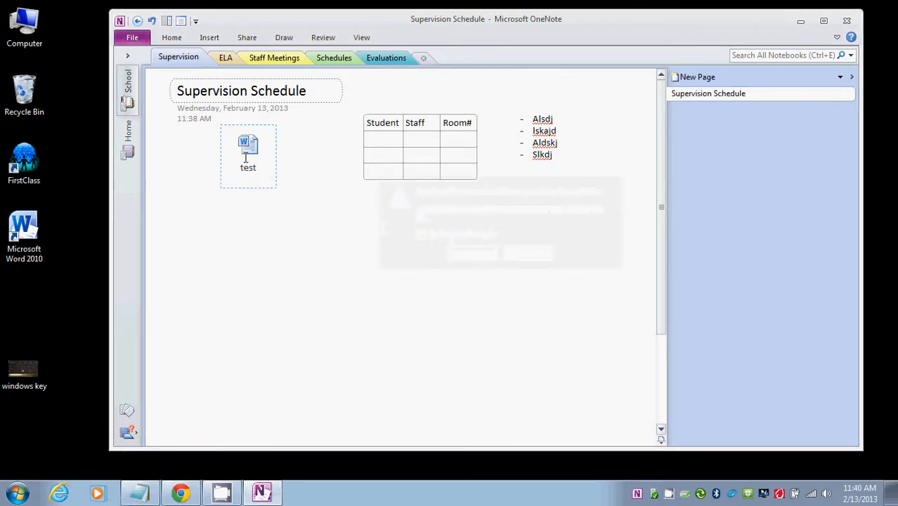
left_click(249, 245)
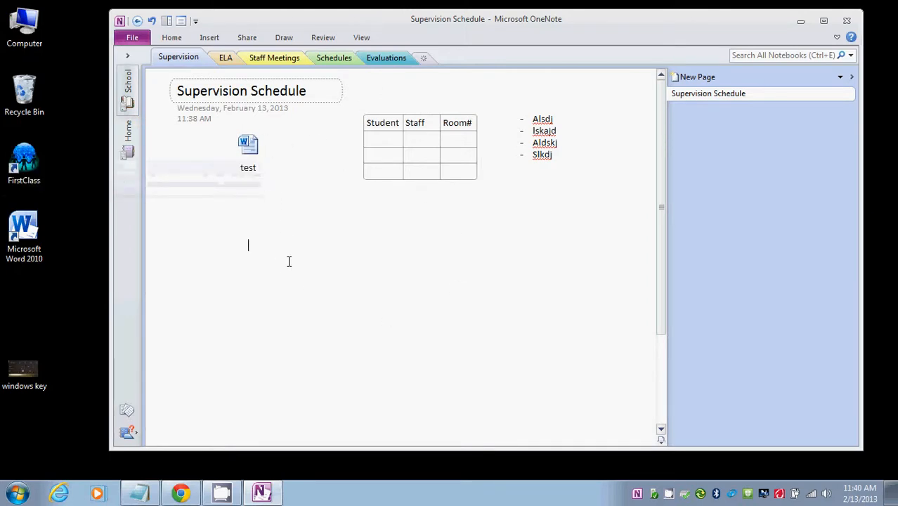
mouse_move(250, 148)
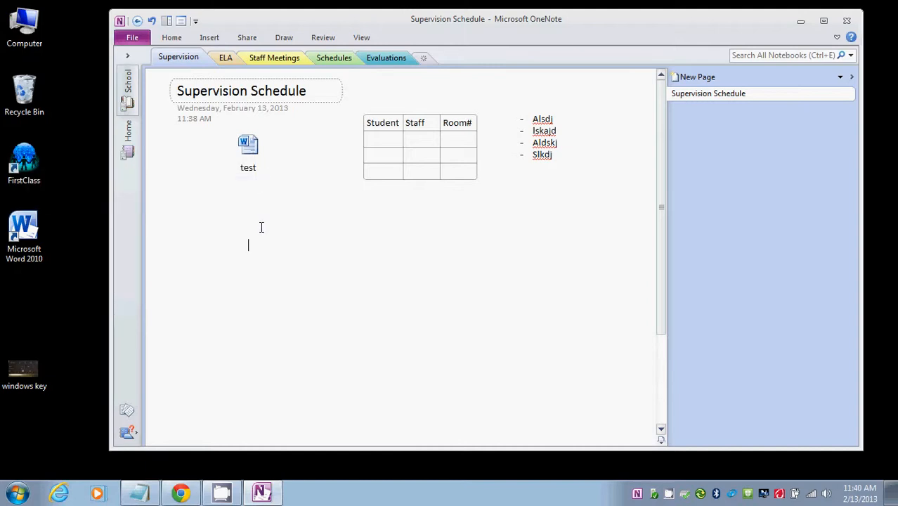
- Move the test attachment below the table and place a dash-bulleted list beside it with the items This document is blah blah, Alskdj and Lsdj
left_click_drag(248, 146, 281, 246)
left_click(334, 237)
type("- This document is blah blah")
key("Return")
type("alskdj")
key("Return")
type("lsdj")
key("Return")
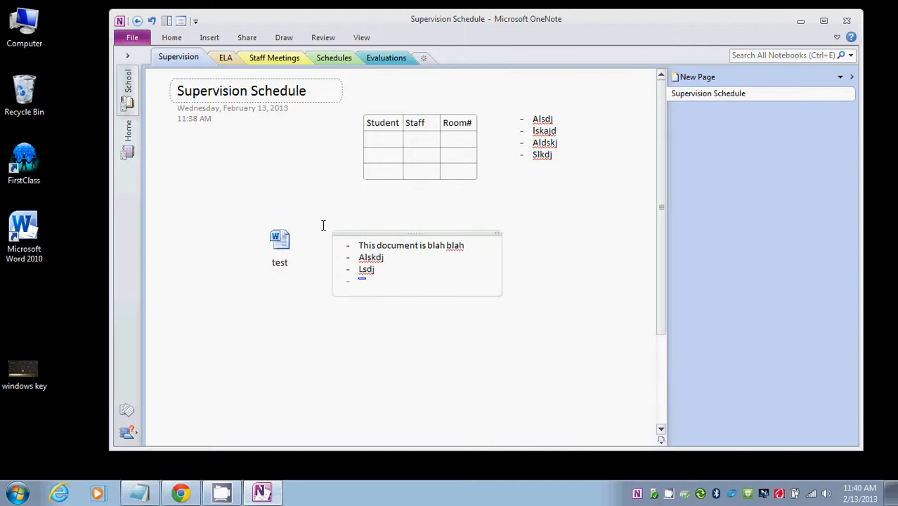
left_click_drag(355, 232, 324, 217)
left_click(279, 250)
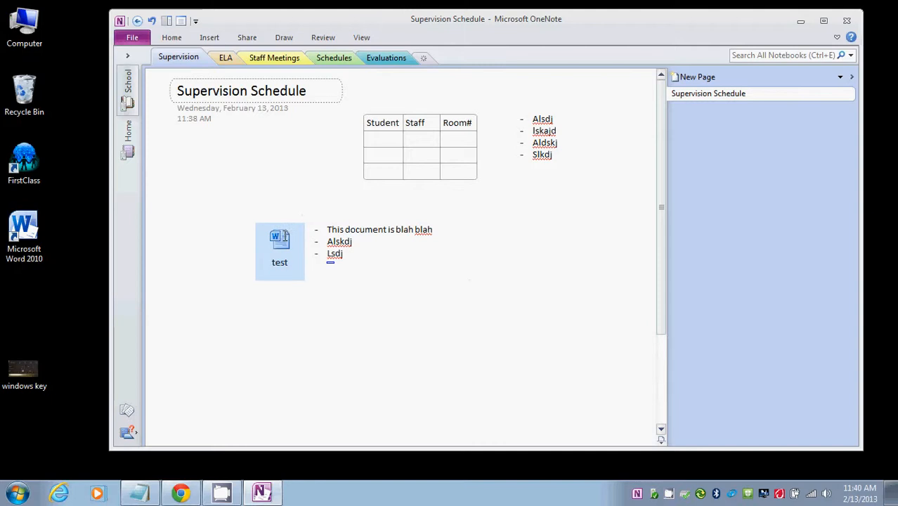
left_click(351, 307)
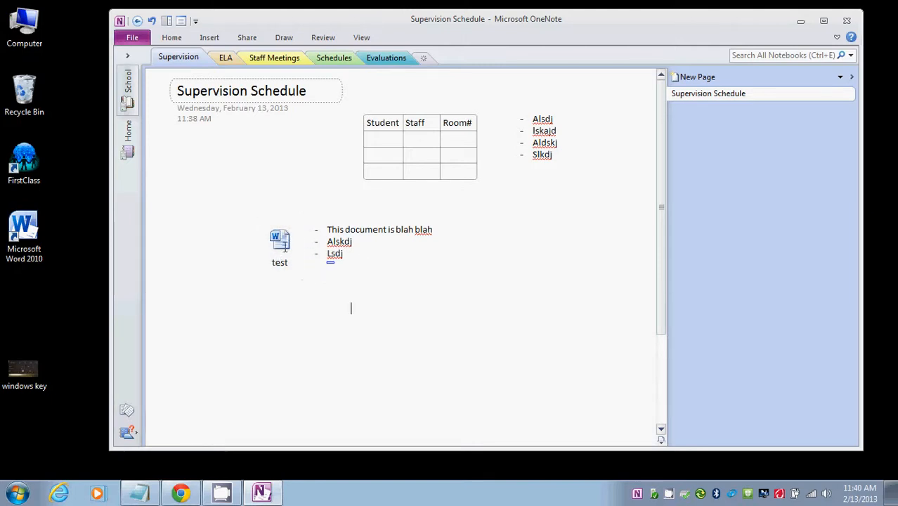
- Open the attached test document from the page, turning off the attachment warning for future openings
double_click(281, 241)
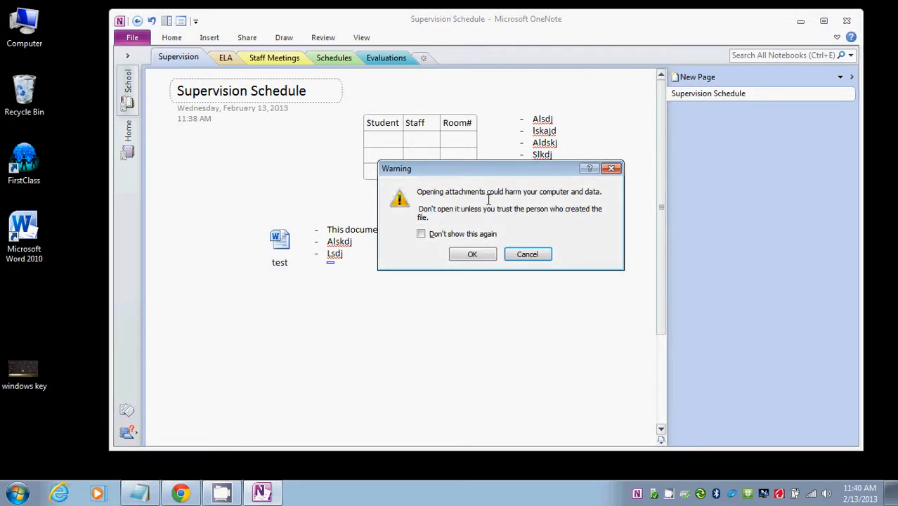
left_click(422, 234)
left_click(473, 252)
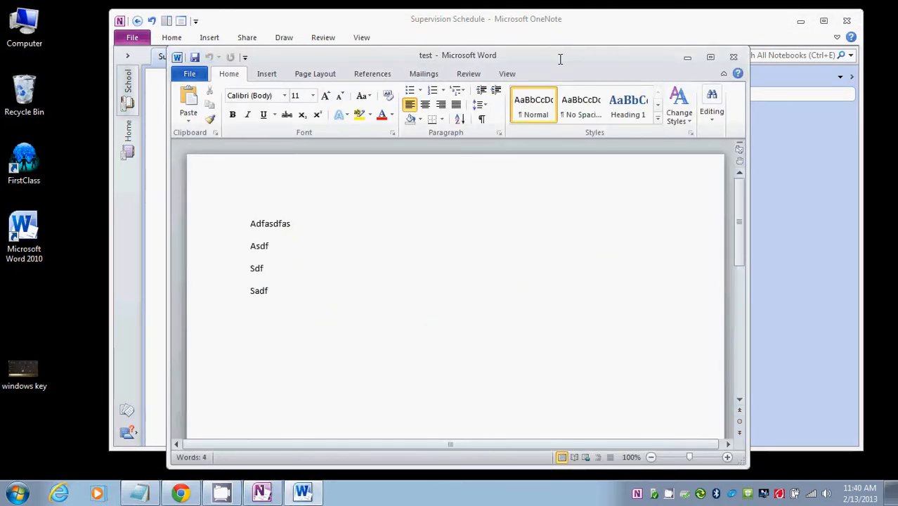
- Append asdfadsfds to the second line of the test document, save it and close Word
left_click(327, 262)
type("asdfadsfds")
left_click(195, 57)
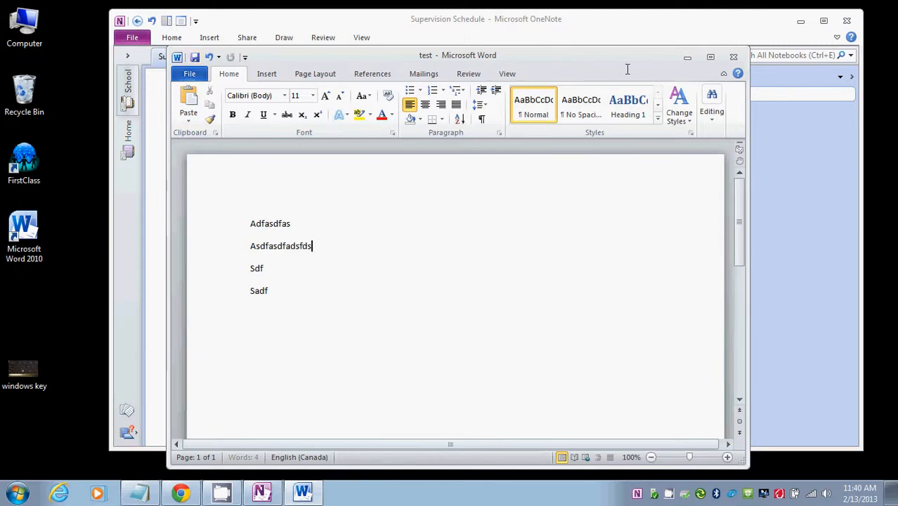
left_click(734, 57)
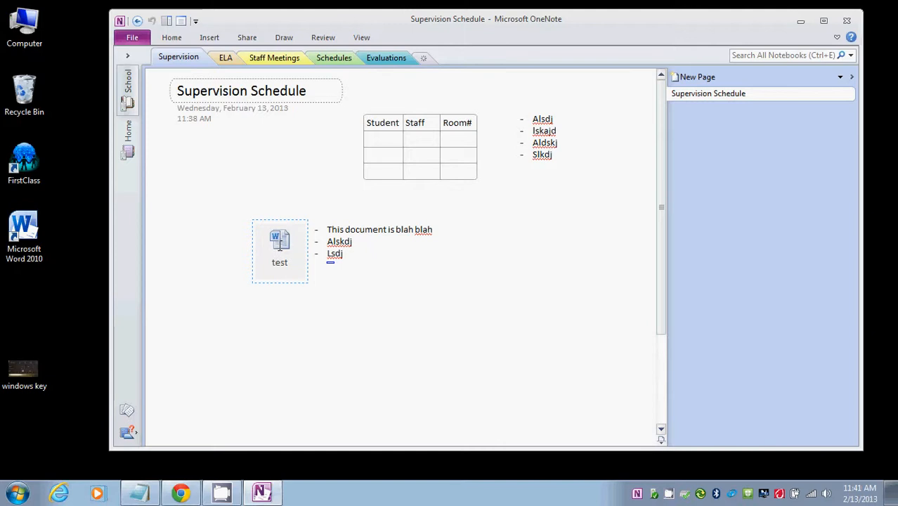
- Reopen the attached test document, append asdfasdfasd to its second line, and close it to return to the Supervision Schedule page
double_click(280, 242)
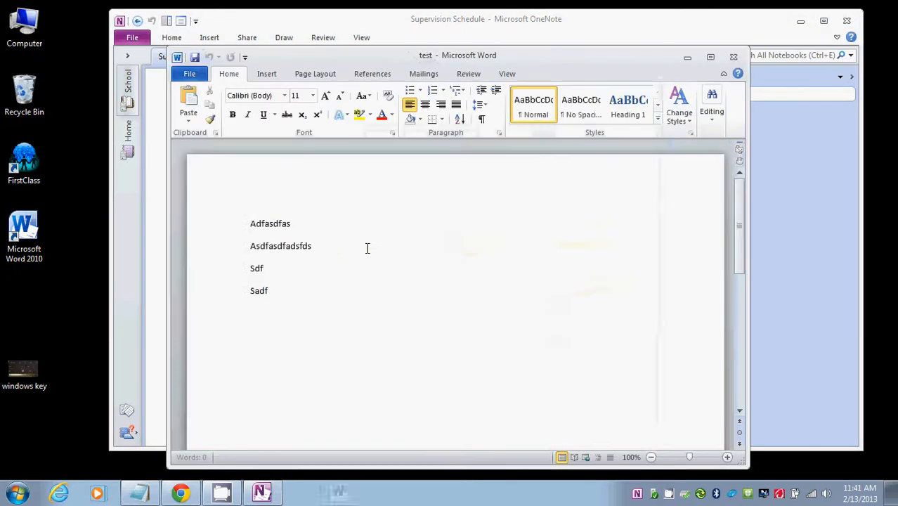
left_click(341, 245)
type("asdfasdfasd")
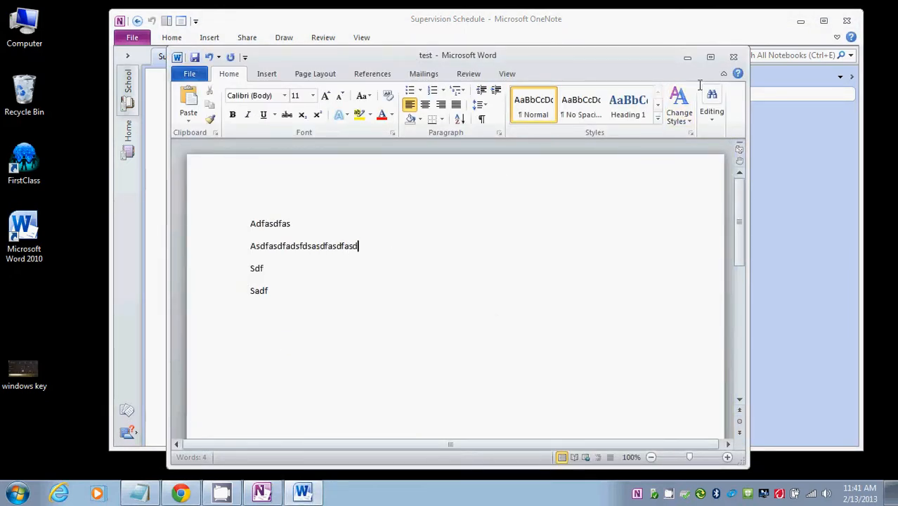
left_click(734, 54)
left_click(394, 260)
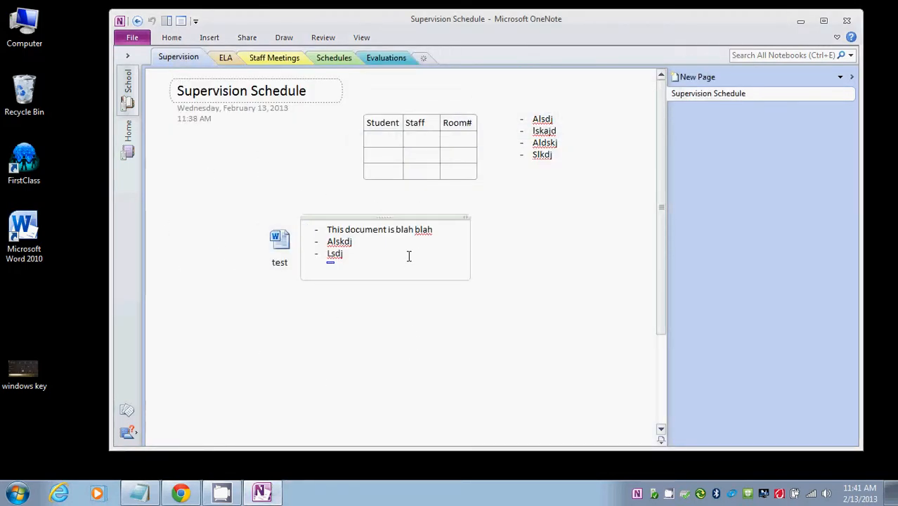
left_click(334, 307)
left_click(304, 308)
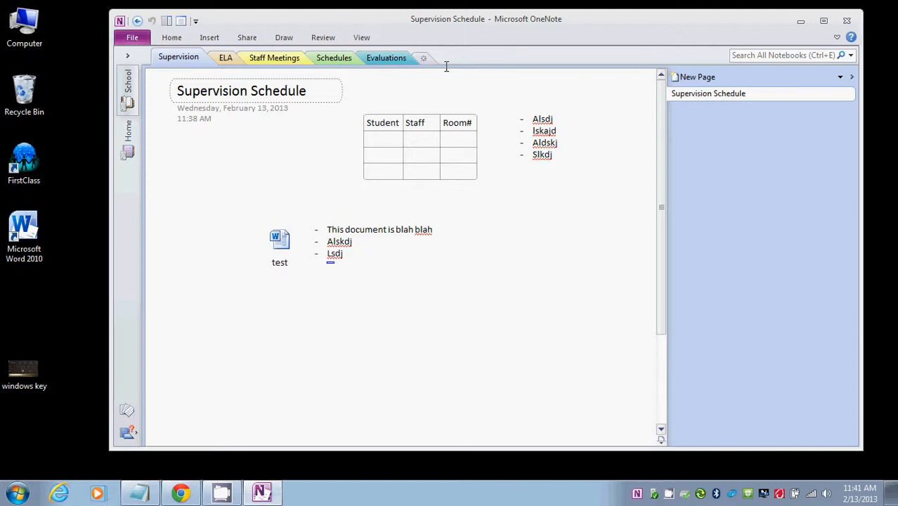
- Create a new section in the School notebook named Name it whatever
left_click(423, 58)
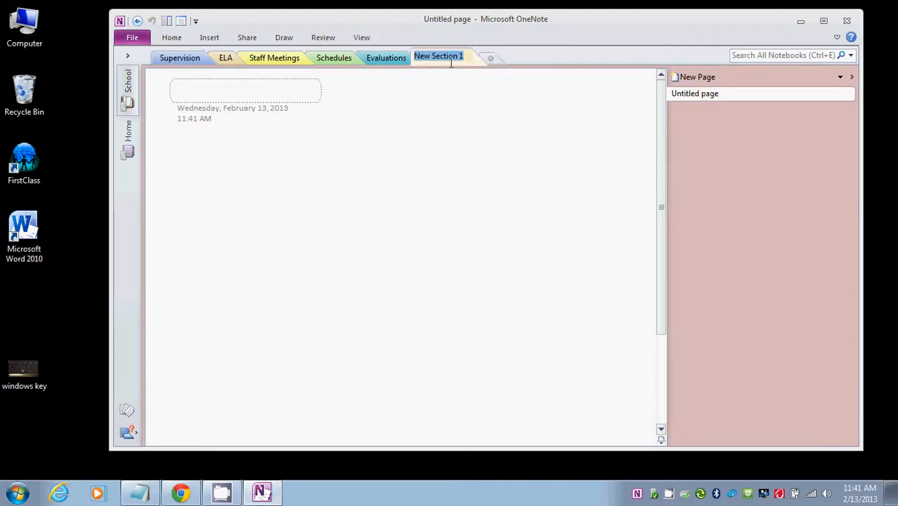
type("Name ti wha")
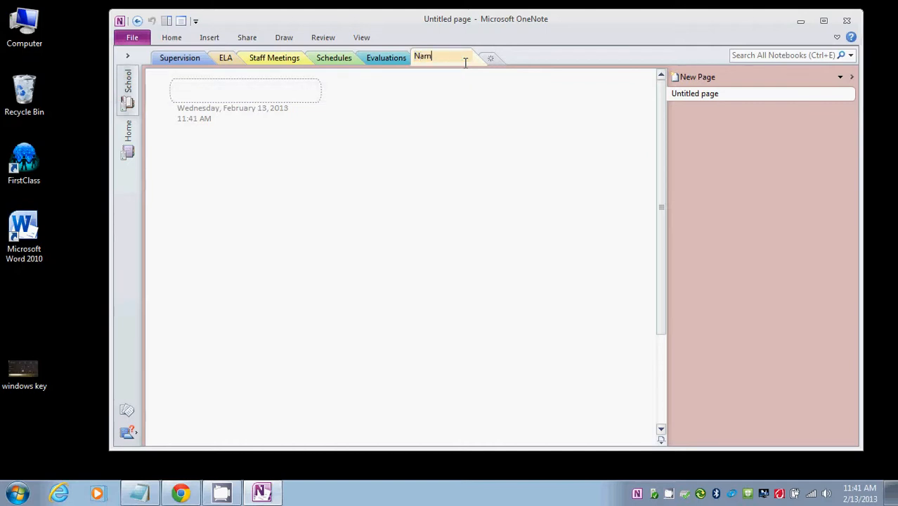
key("BackSpace")
key("BackSpace")
key("BackSpace")
key("BackSpace")
key("BackSpace")
key("BackSpace")
type("it whatever")
key("Return")
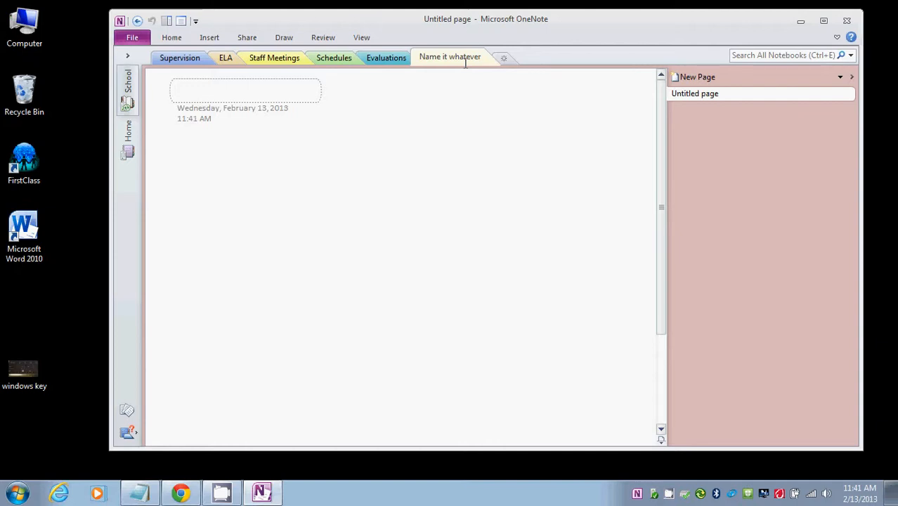
- Add three more blank pages to the Name it whatever section
left_click(683, 77)
left_click(694, 79)
left_click(694, 79)
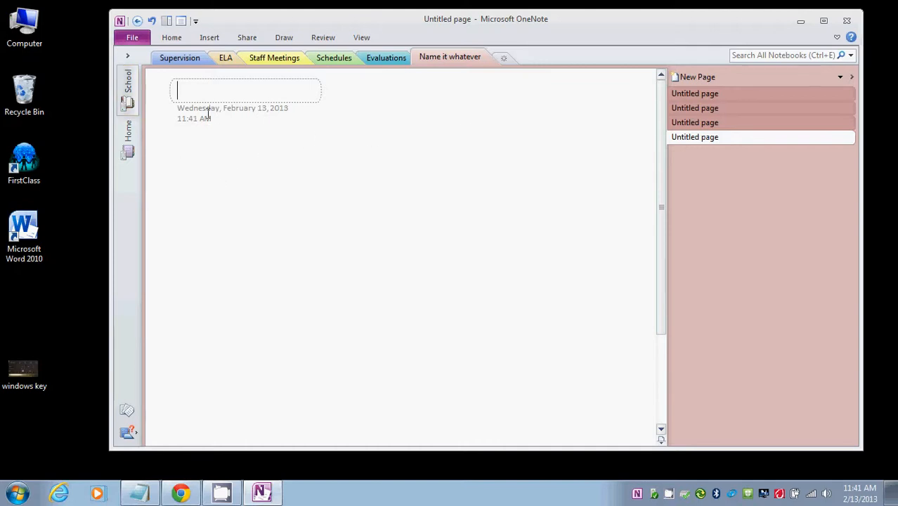
- View the Supervision and Staff Meetings sections, and search all notebooks for super
left_click(167, 55)
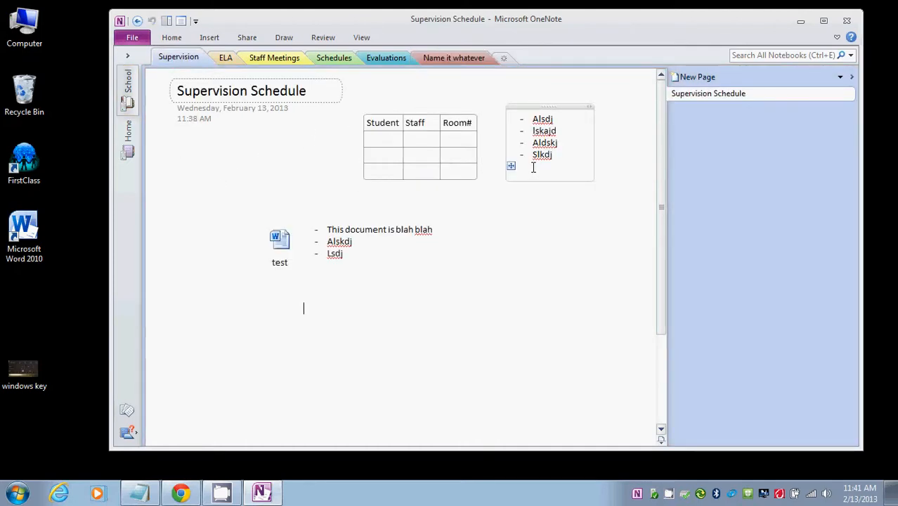
left_click(272, 56)
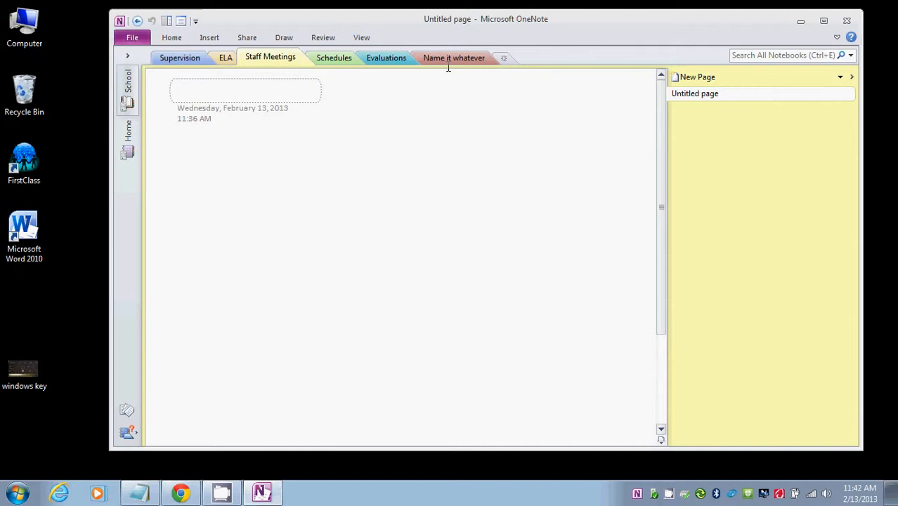
left_click(777, 55)
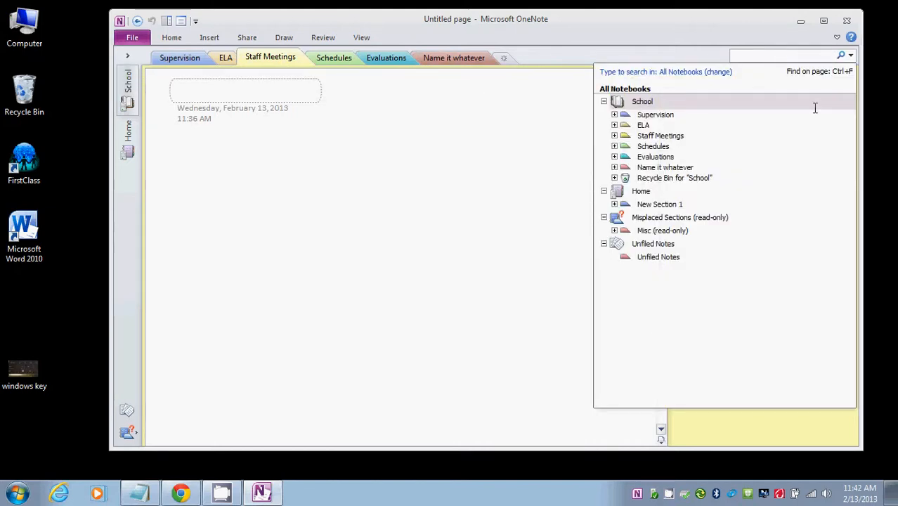
type("super")
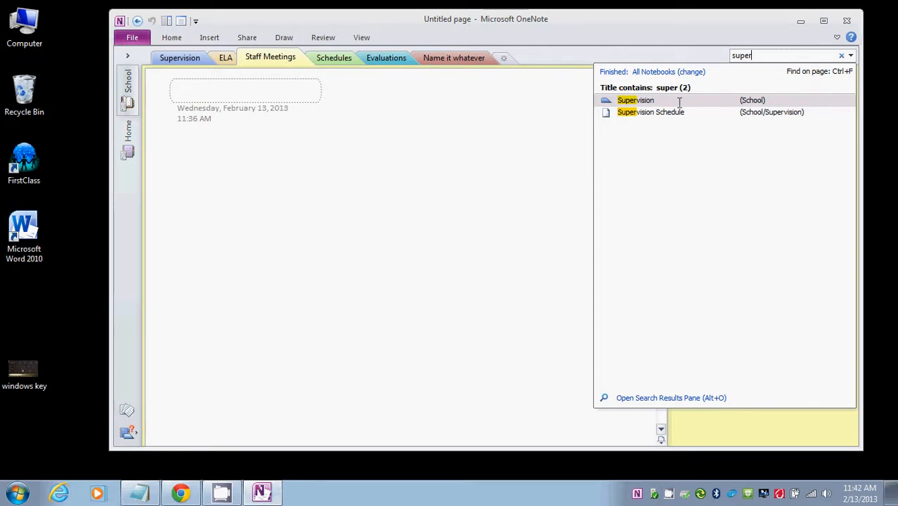
- Open the Supervision Schedule page from the search results and search all notebooks for super again
left_click(633, 112)
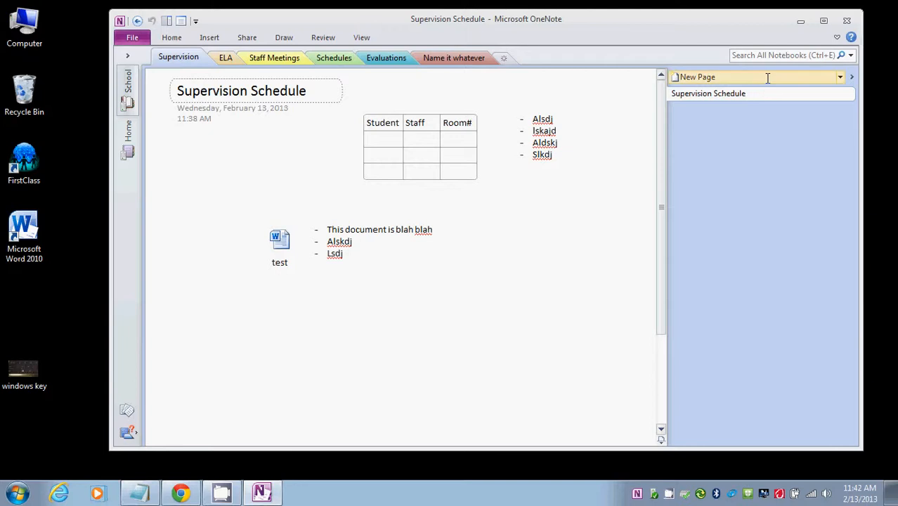
left_click(768, 55)
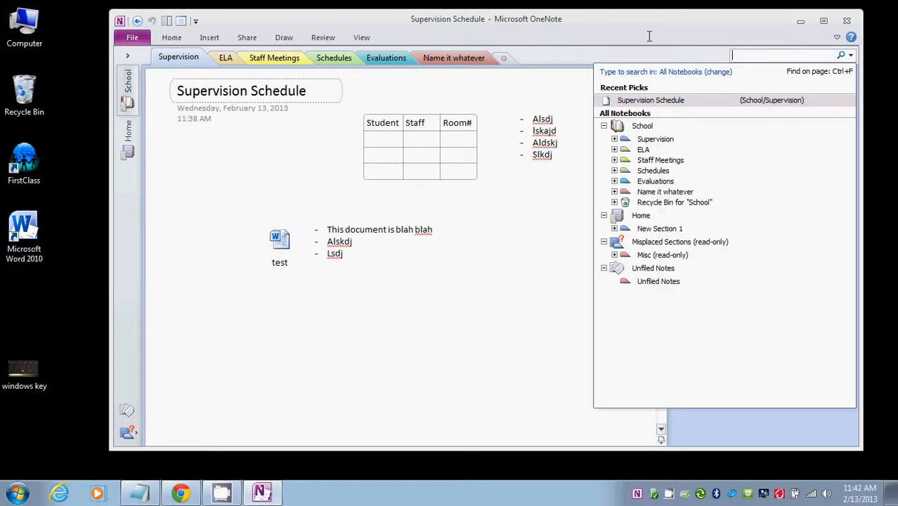
left_click(492, 310)
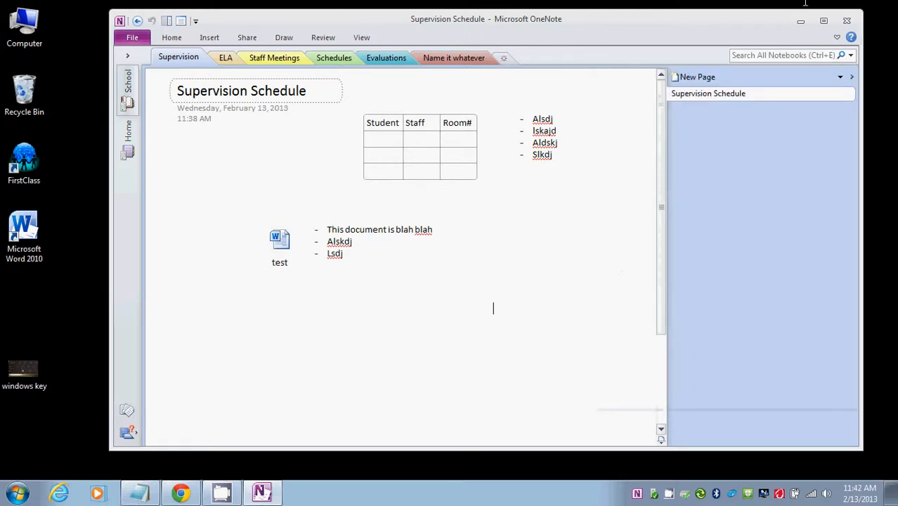
left_click(760, 54)
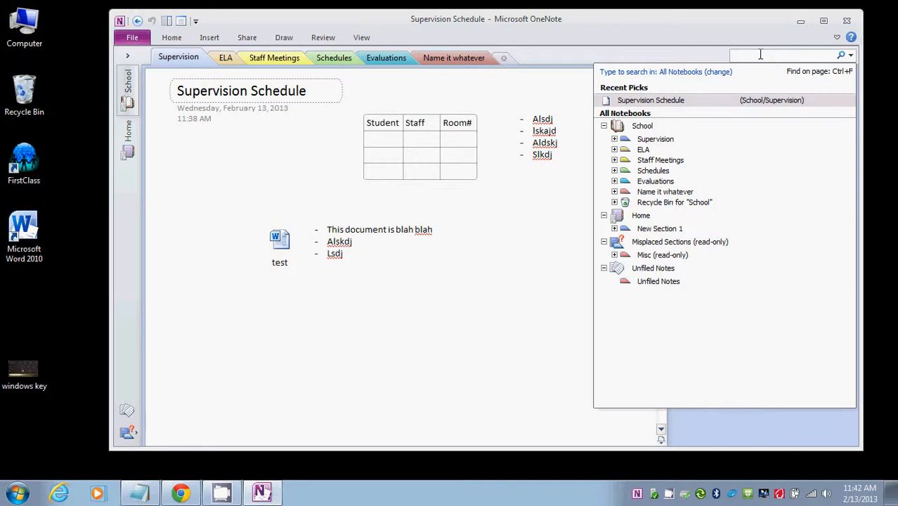
type("super")
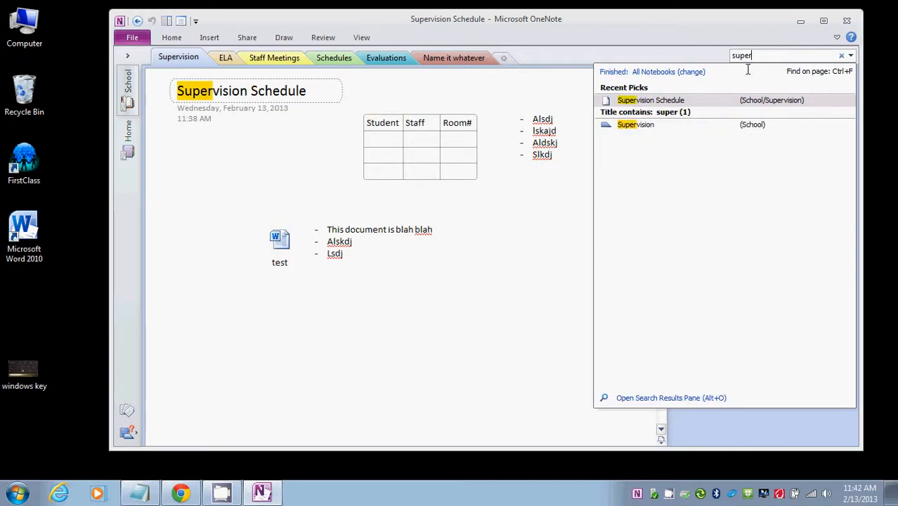
- Search all notebooks for smart and for wo, and clear the search
left_click_drag(757, 54, 717, 54)
key("BackSpace")
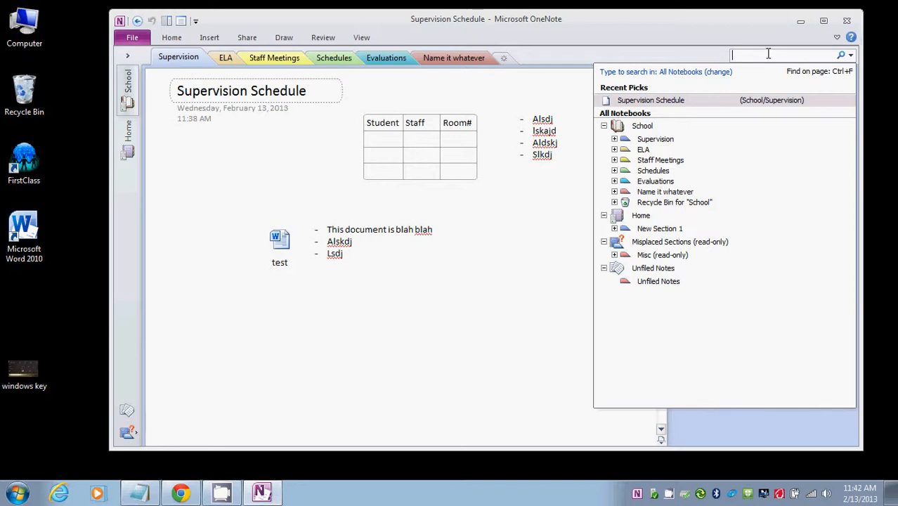
type("smart")
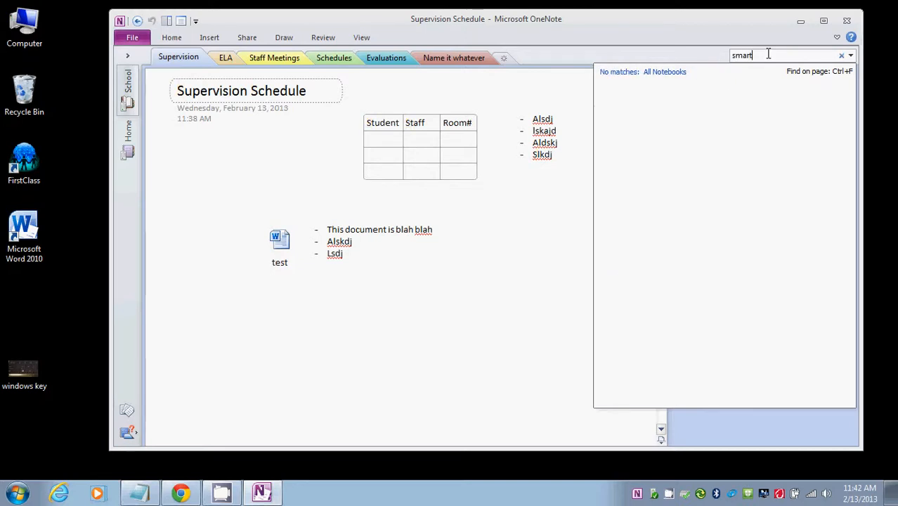
left_click_drag(755, 55, 713, 55)
type("wo")
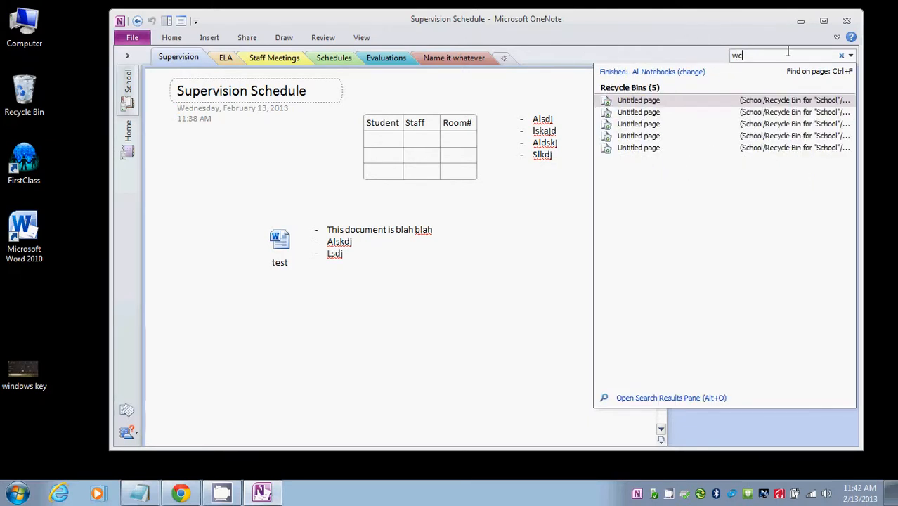
left_click(841, 55)
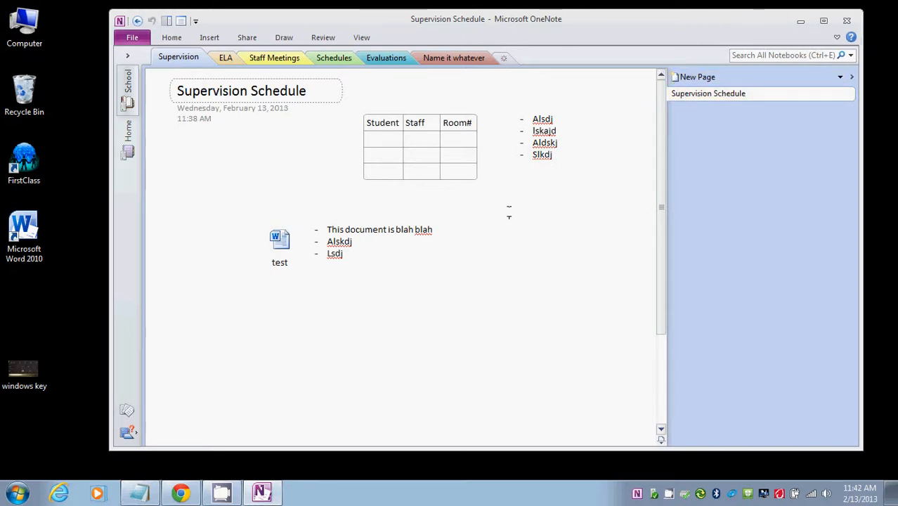
- Switch to Chrome and return to the open French Lessons page, selecting its web address for replacement
left_click(183, 493)
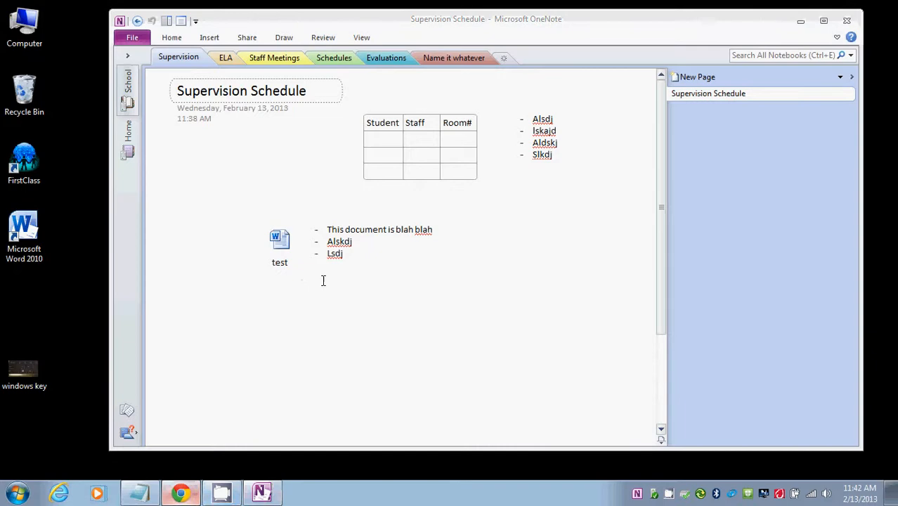
key("ctrl+t")
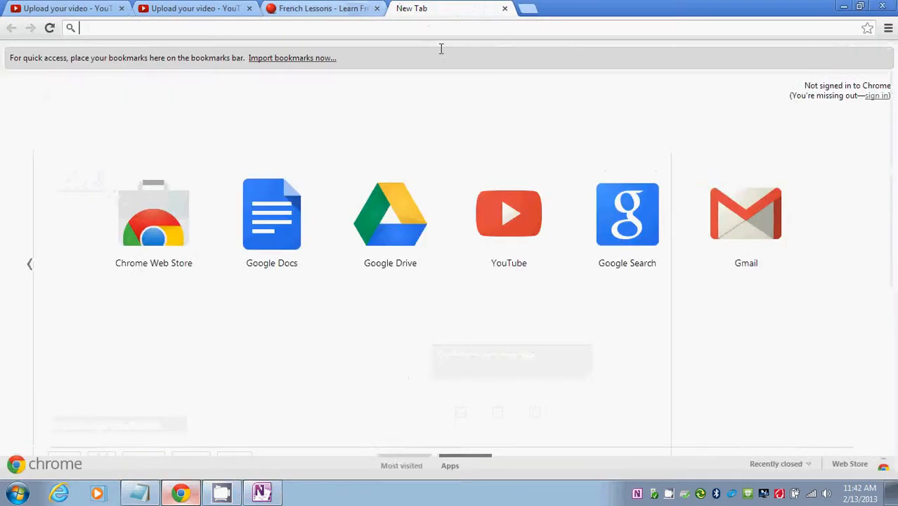
left_click(328, 10)
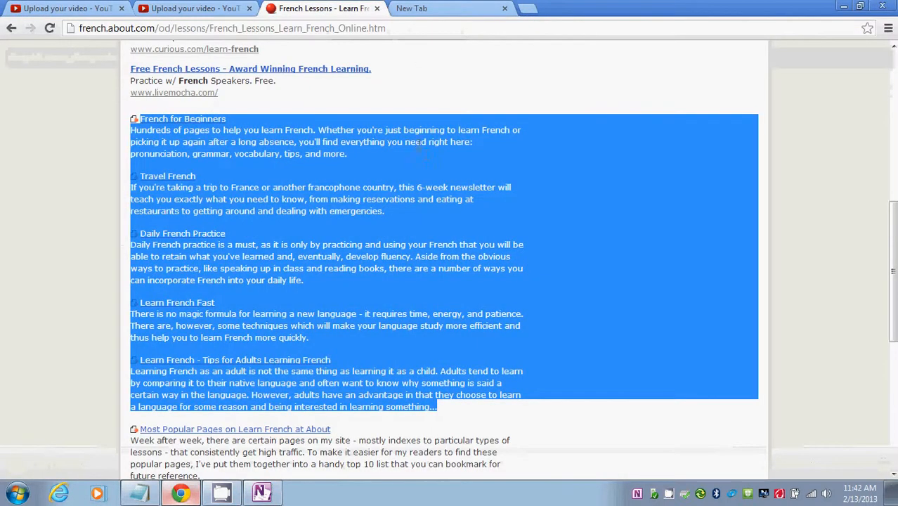
left_click(441, 81)
scroll(511, 182, "up", 7)
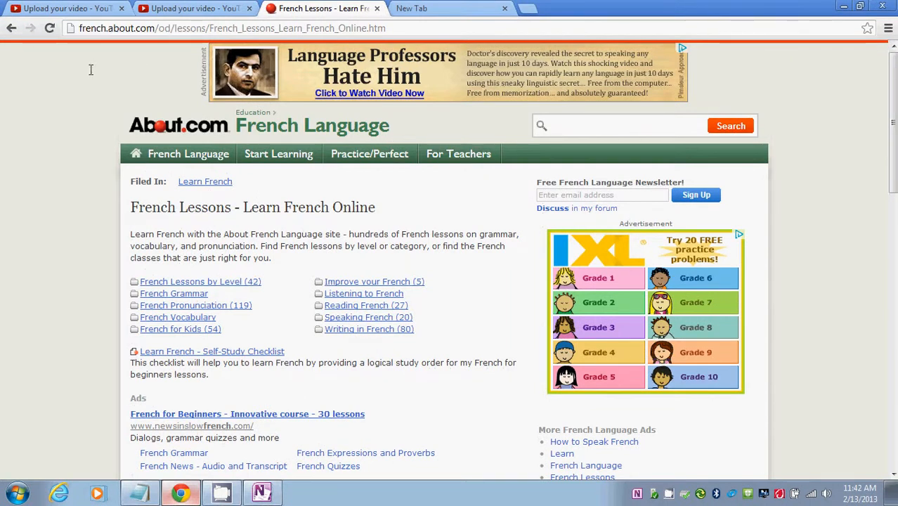
left_click(347, 29)
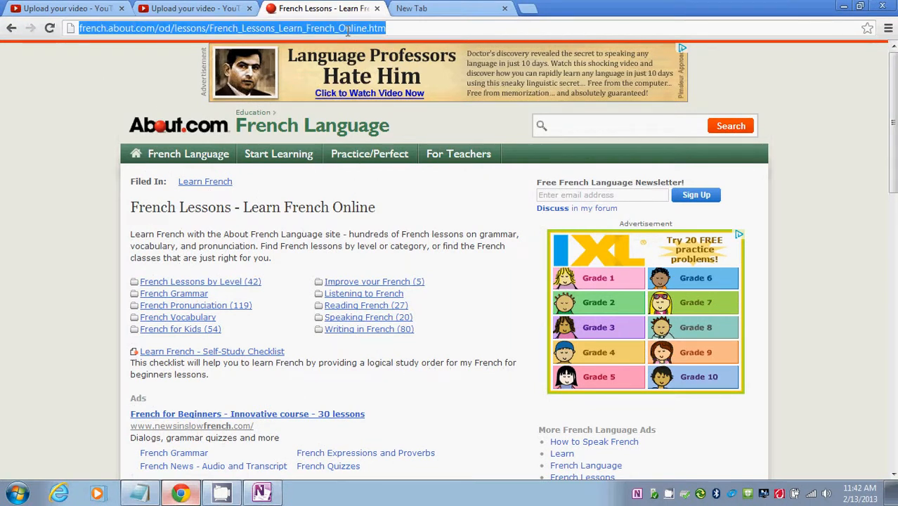
type("online")
key("BackSpace")
key("BackSpace")
key("BackSpace")
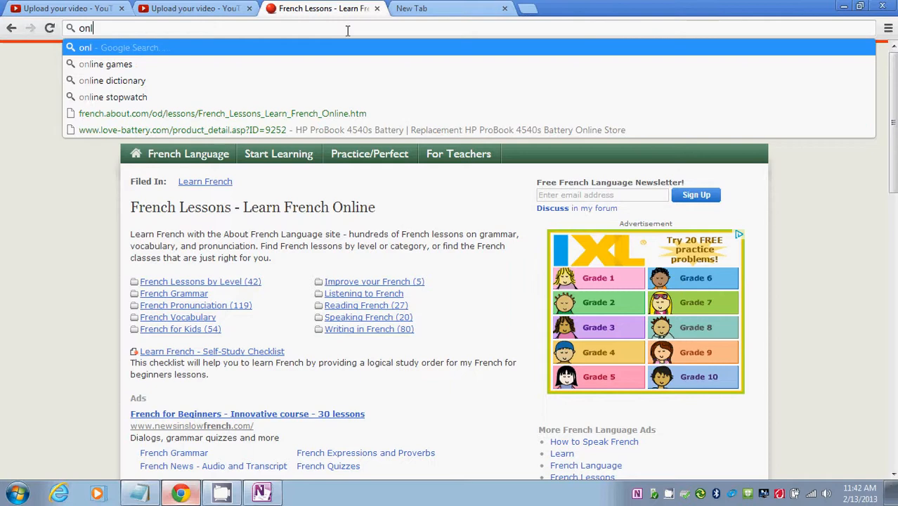
key("BackSpace")
key("BackSpace")
key("BackSpace")
- Search the web for french lessons and open the French Lessons - Learn French Online result from french.about.com
type("french less")
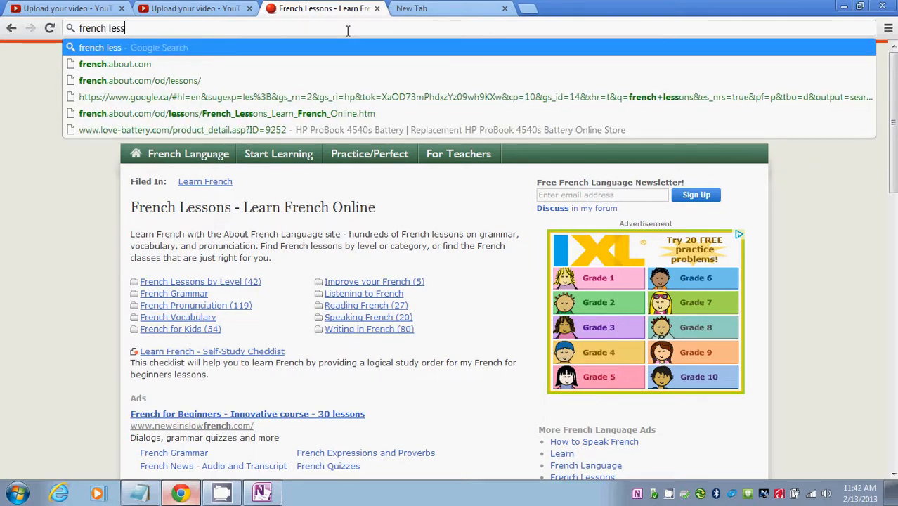
type("ons")
key("Return")
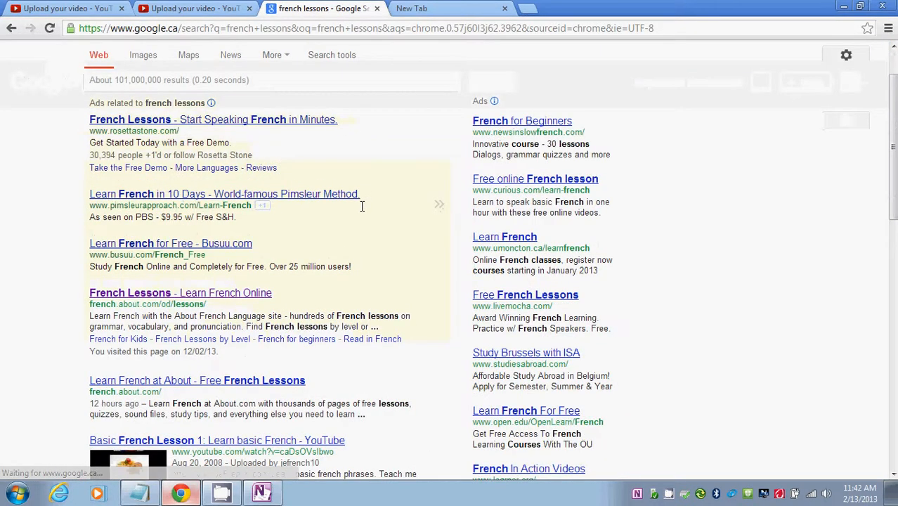
left_click(241, 292)
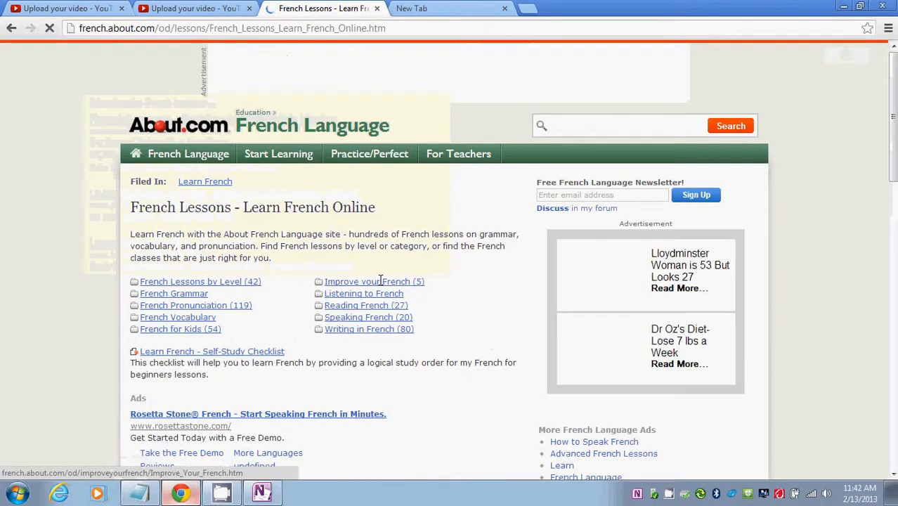
- Copy the lesson links and descriptions from French for Beginners through A l'écoute de la langue française
scroll(422, 275, "down", 5)
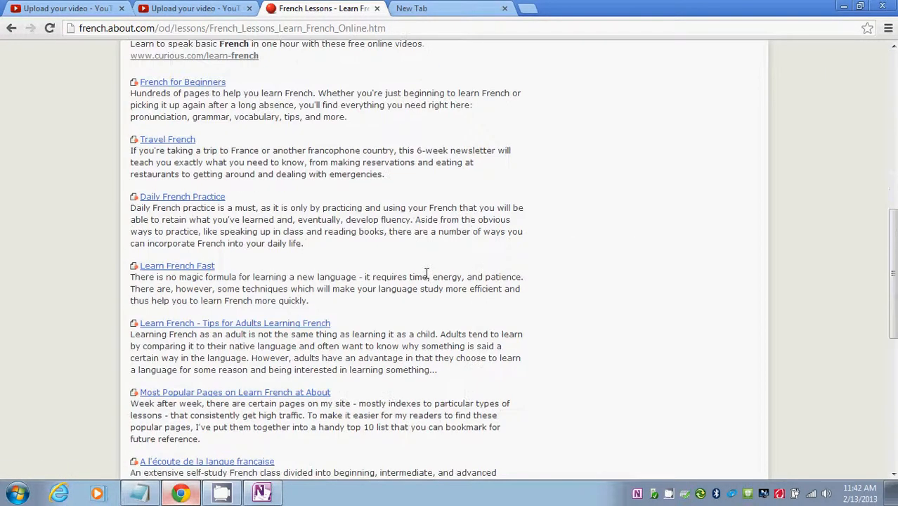
scroll(405, 347, "down", 1)
left_click_drag(275, 422, 131, 251)
key("ctrl+c")
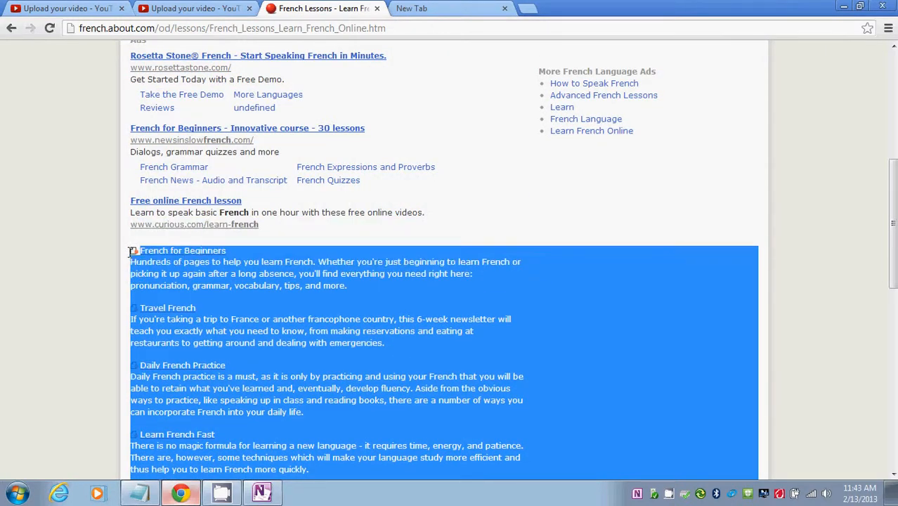
right_click(220, 262)
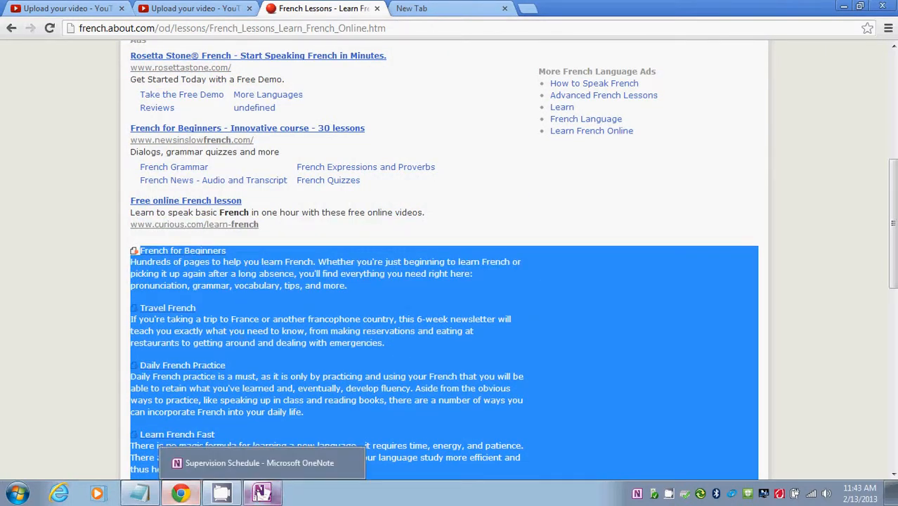
- Switch to OneNote and create a new section in the School notebook named French Lessons
left_click(261, 492)
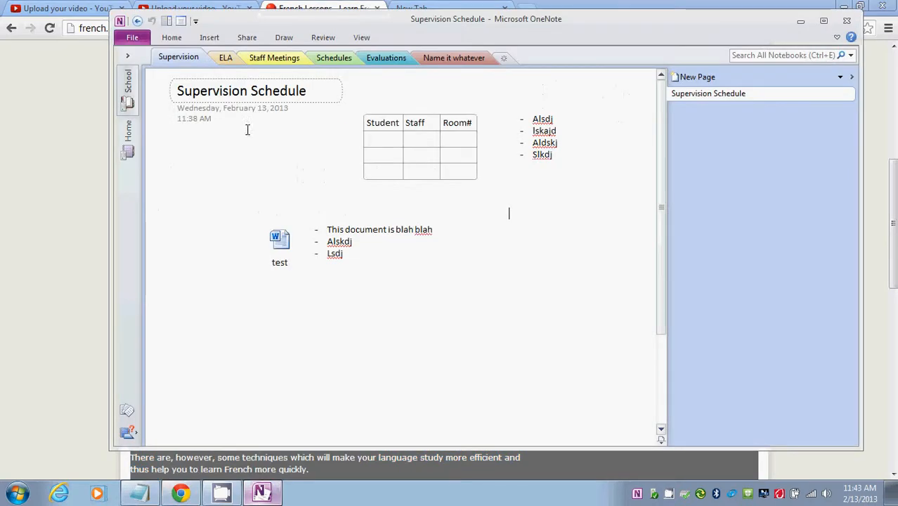
left_click(502, 58)
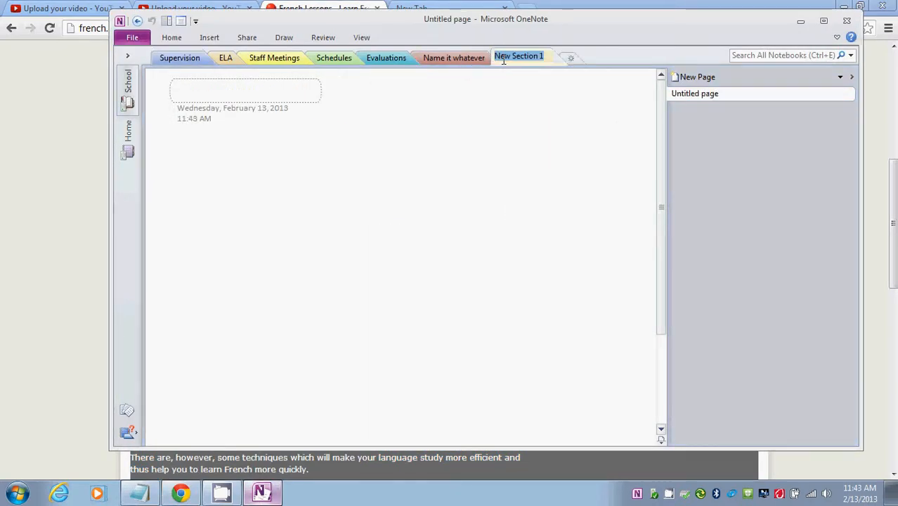
type("French Lessons")
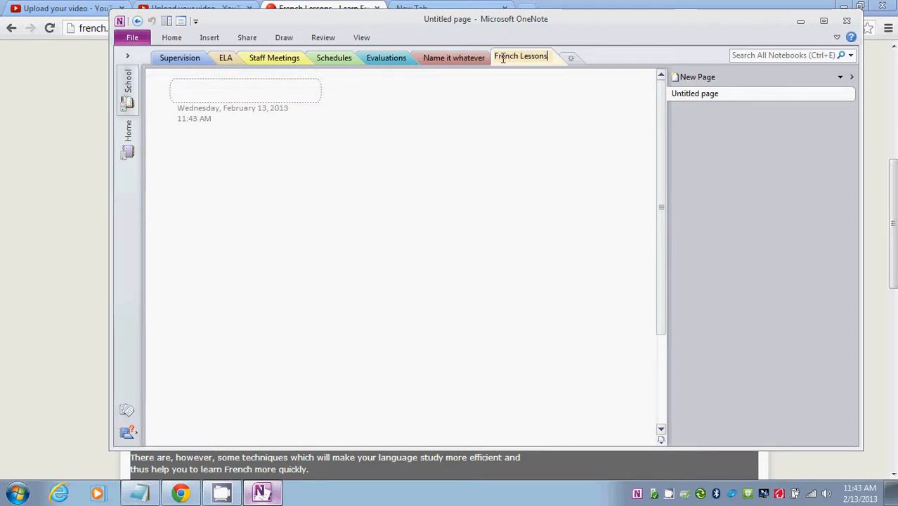
key("Return")
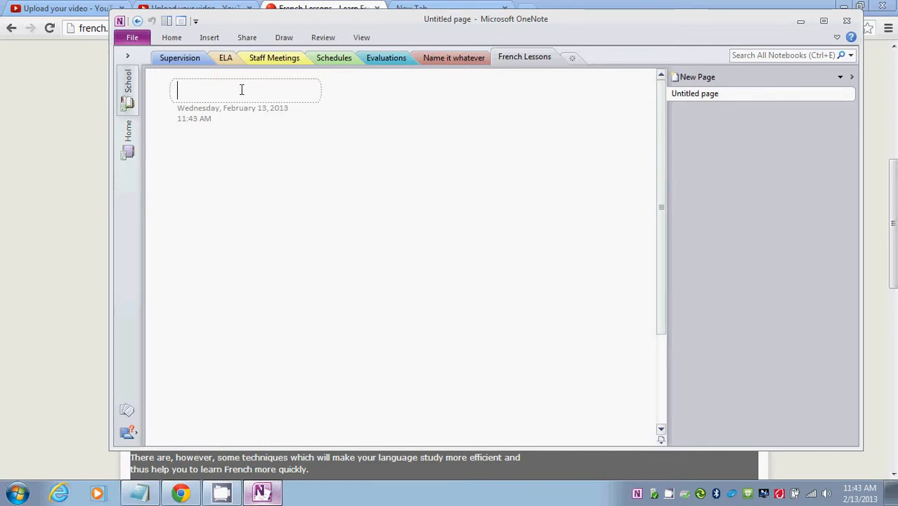
- Title the new page Online resources and paste the copied French lesson text below the title
type("Online r")
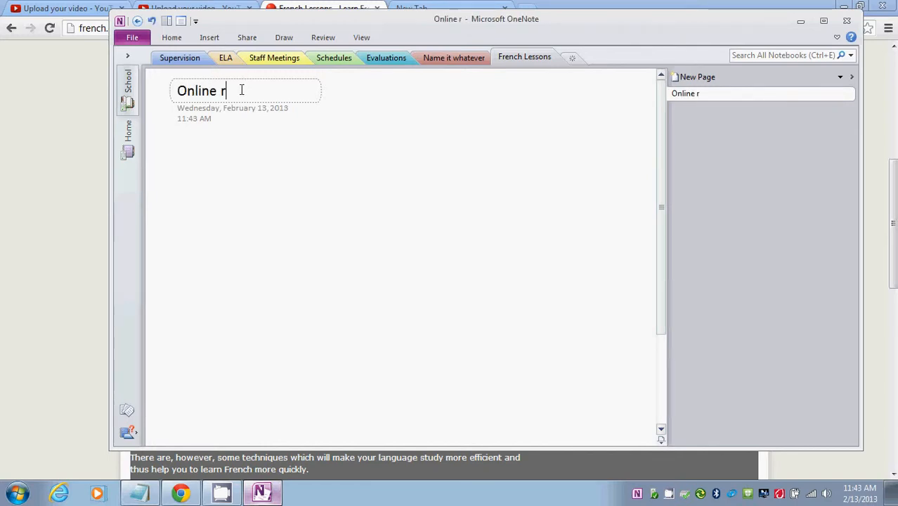
type("esources")
key("Return")
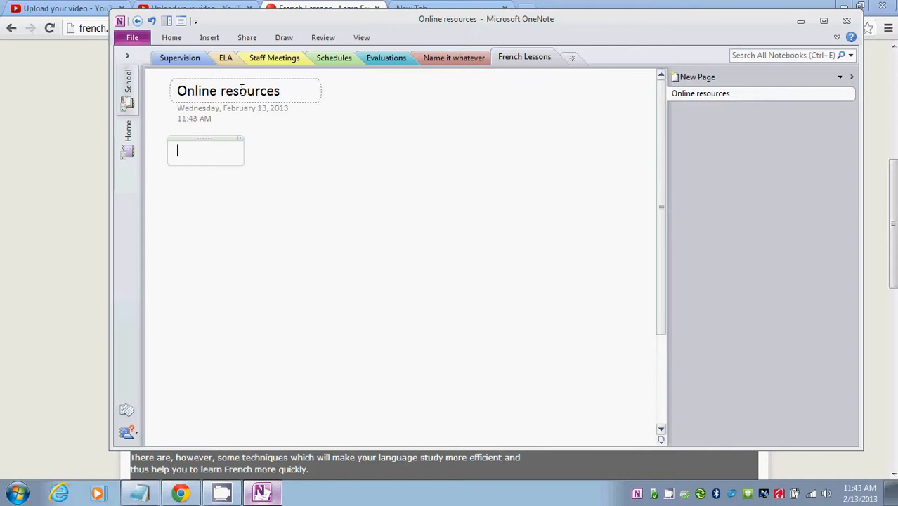
key("ctrl+v")
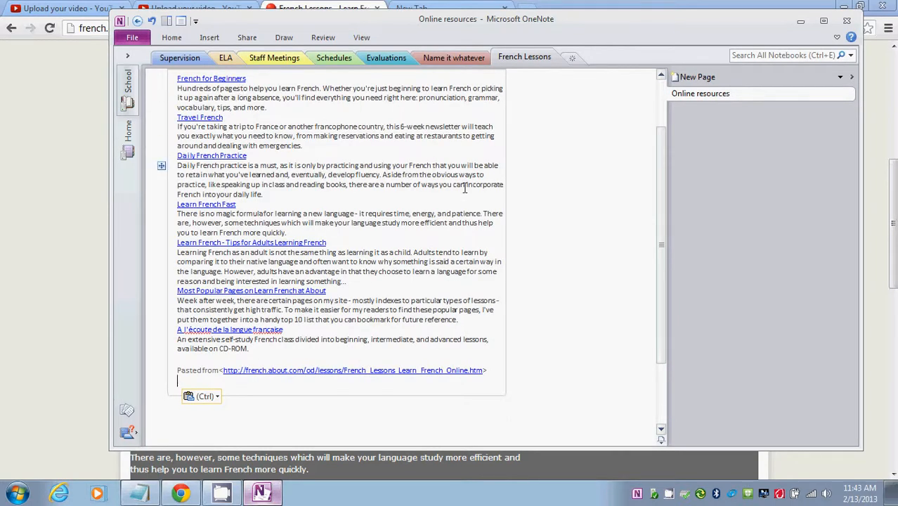
- Move the pasted French lesson note farther right on the page and review it down to its source link
scroll(422, 175, "up", 2)
left_click_drag(354, 138, 419, 123)
left_click(558, 183)
scroll(561, 187, "down", 3)
scroll(561, 187, "up", 2)
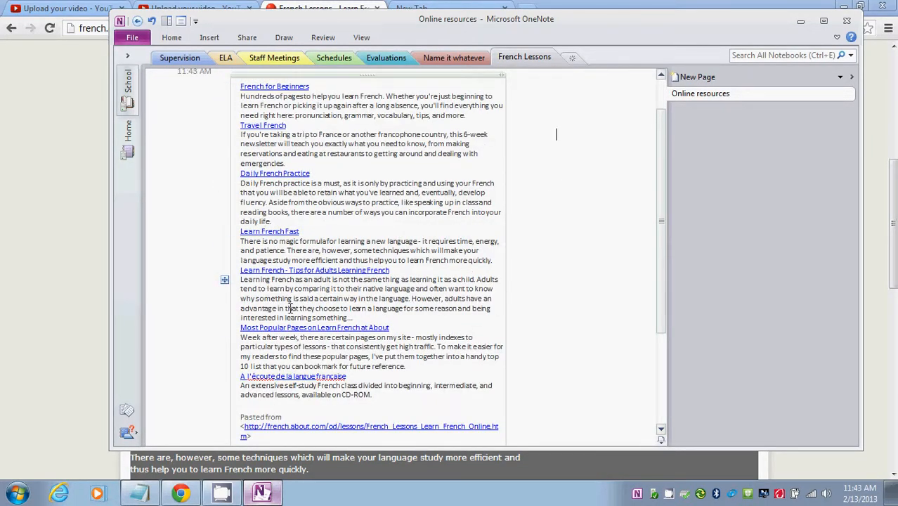
scroll(404, 344, "down", 2)
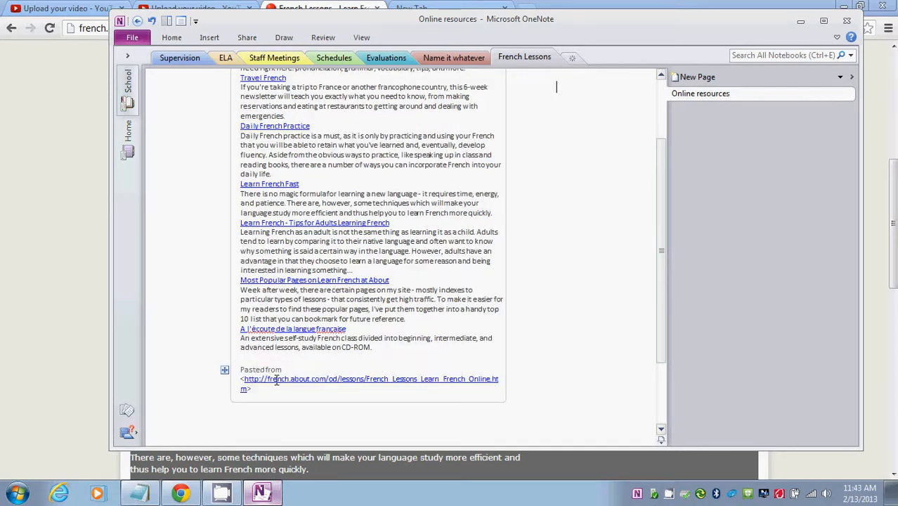
scroll(276, 380, "up", 4)
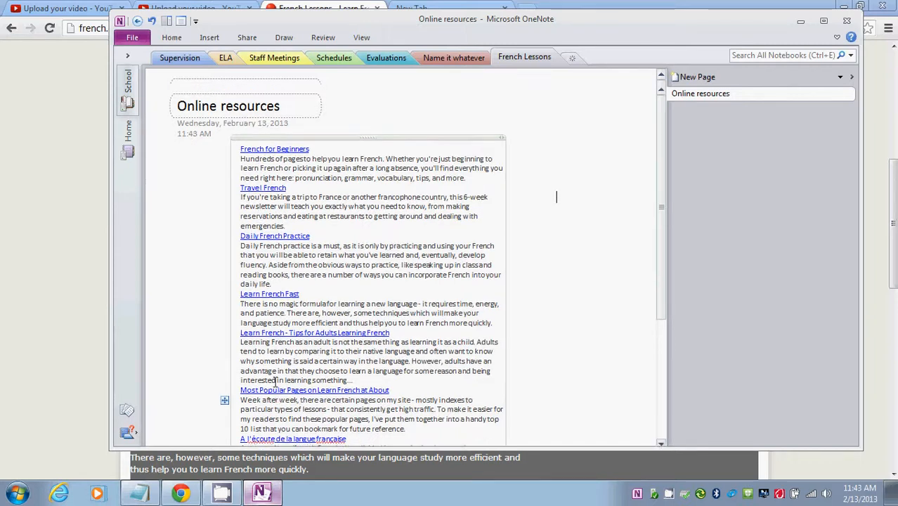
- View the Name it whatever, Evaluations, Schedules, Staff Meetings and ELA sections one after another
left_click(443, 58)
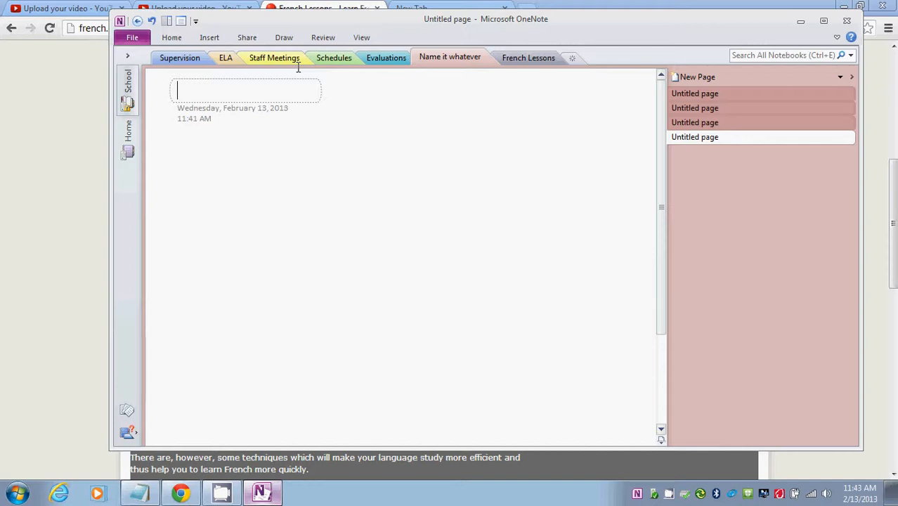
left_click(386, 57)
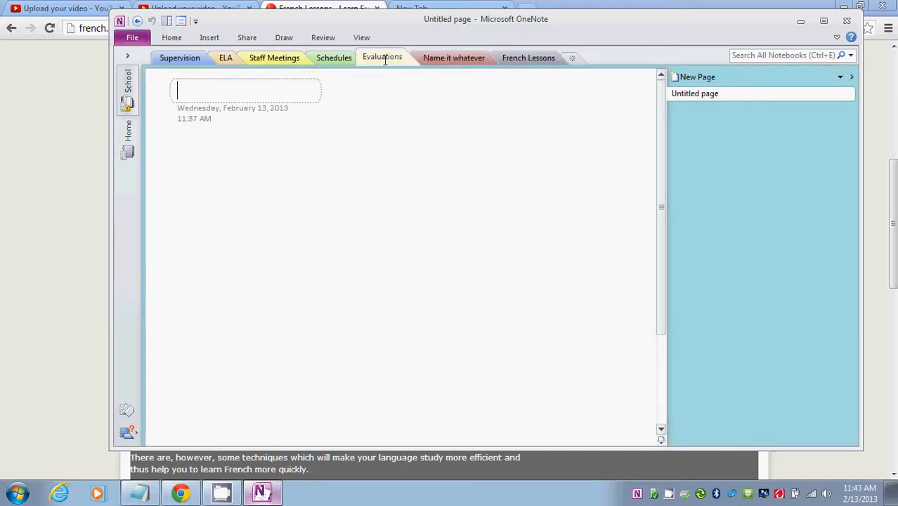
left_click(324, 58)
left_click(274, 57)
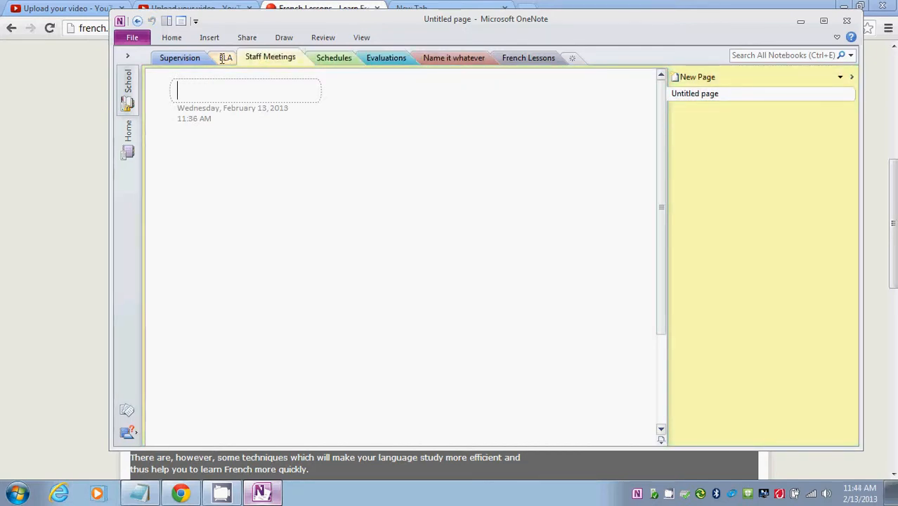
left_click(223, 58)
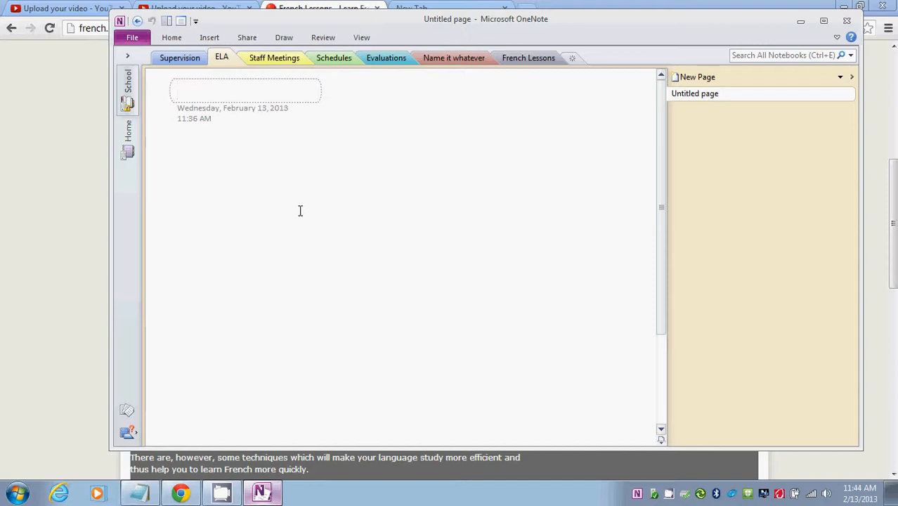
- Minimize the Chrome window and reposition the OneNote window slightly to the right on the desktop
left_click_drag(444, 15, 435, 21)
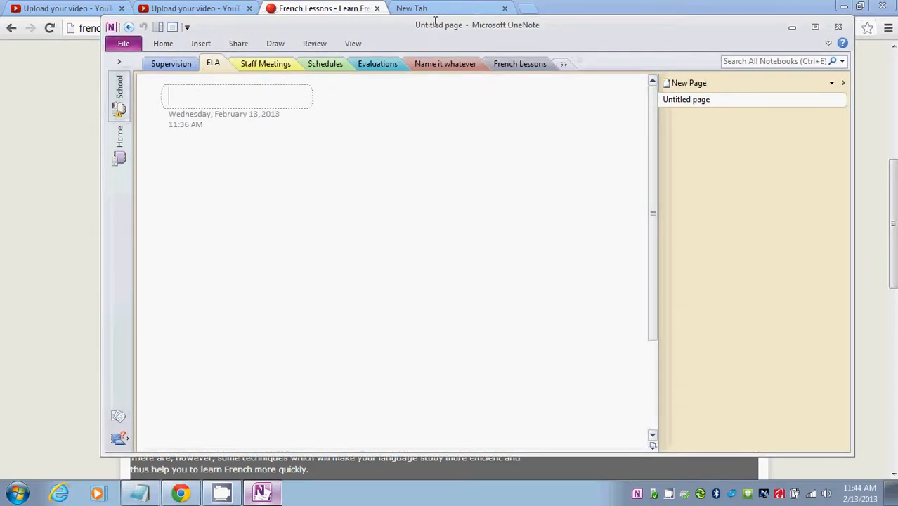
left_click(832, 7)
left_click_drag(611, 33, 639, 29)
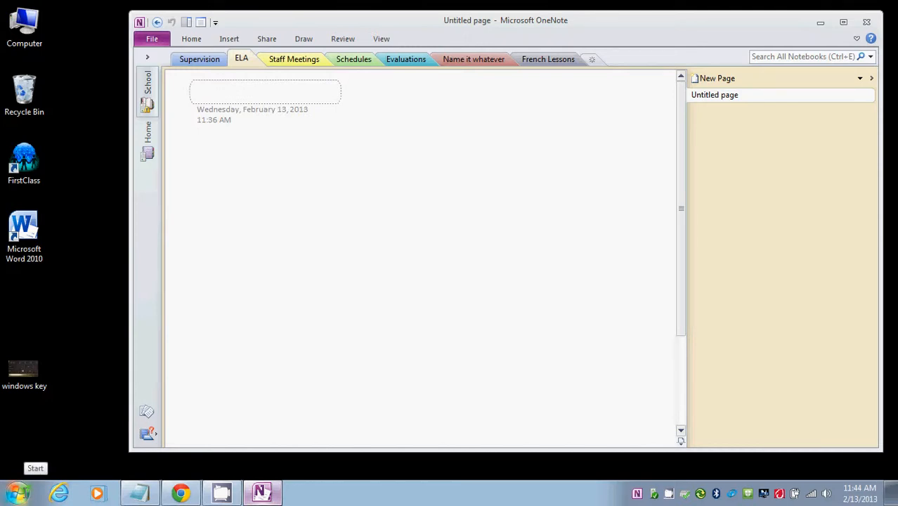
- Locate Microsoft OneNote 2010 among the installed Microsoft Office programs in Windows
left_click(18, 492)
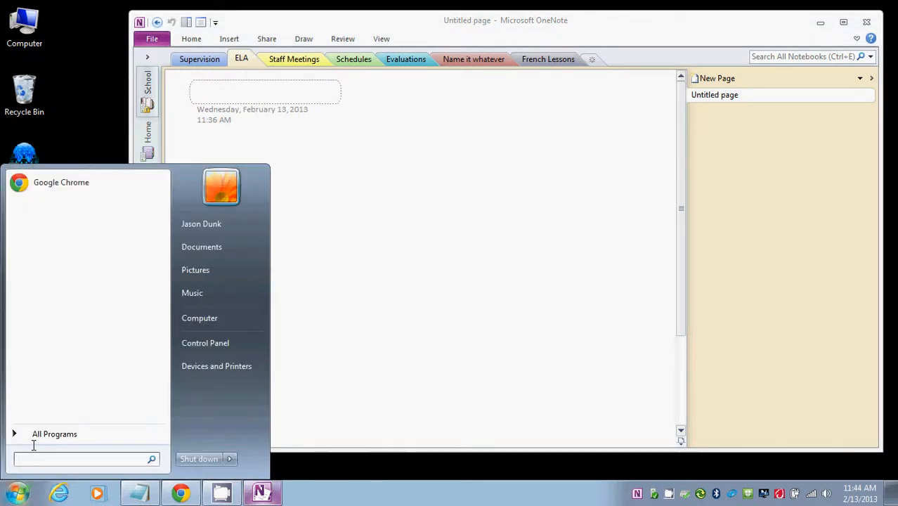
left_click(39, 434)
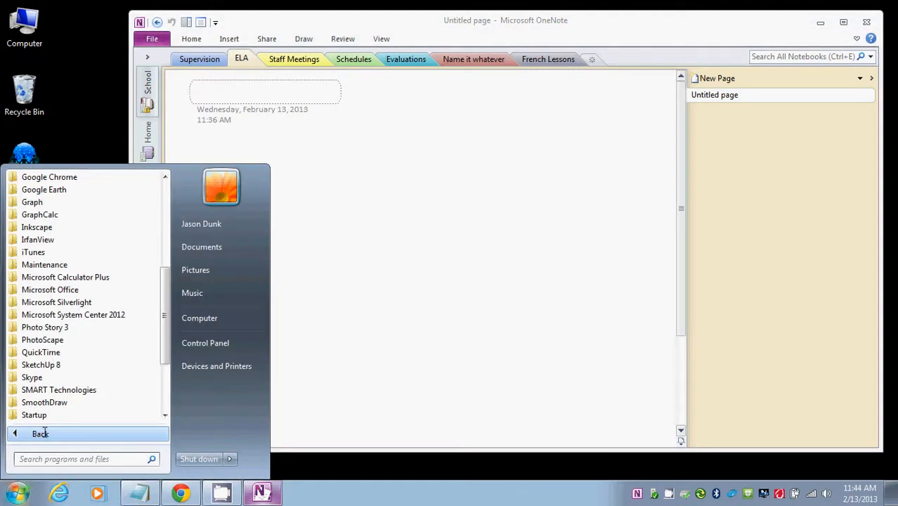
left_click(59, 289)
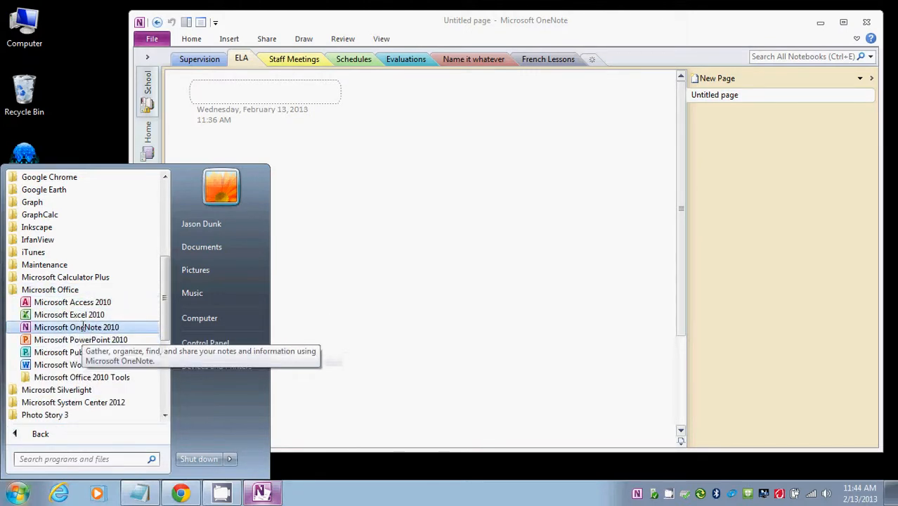